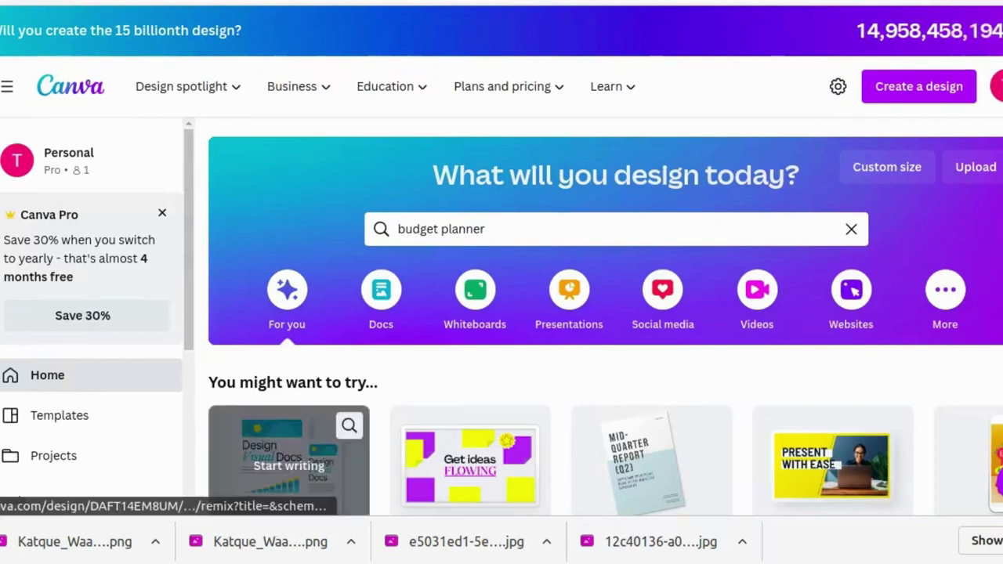
- Browse the suggested document types available for a new design
{"action": "left_click", "coordinate": [905, 91]}
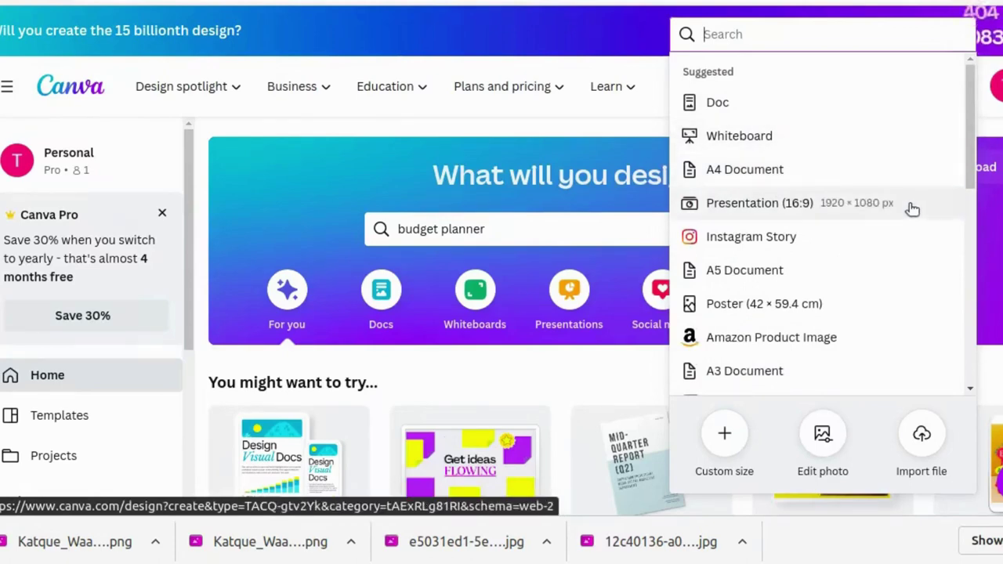
{"action": "scroll", "coordinate": [909, 206], "scroll_direction": "down", "scroll_amount": 5}
{"action": "scroll", "coordinate": [913, 208], "scroll_direction": "down", "scroll_amount": 5}
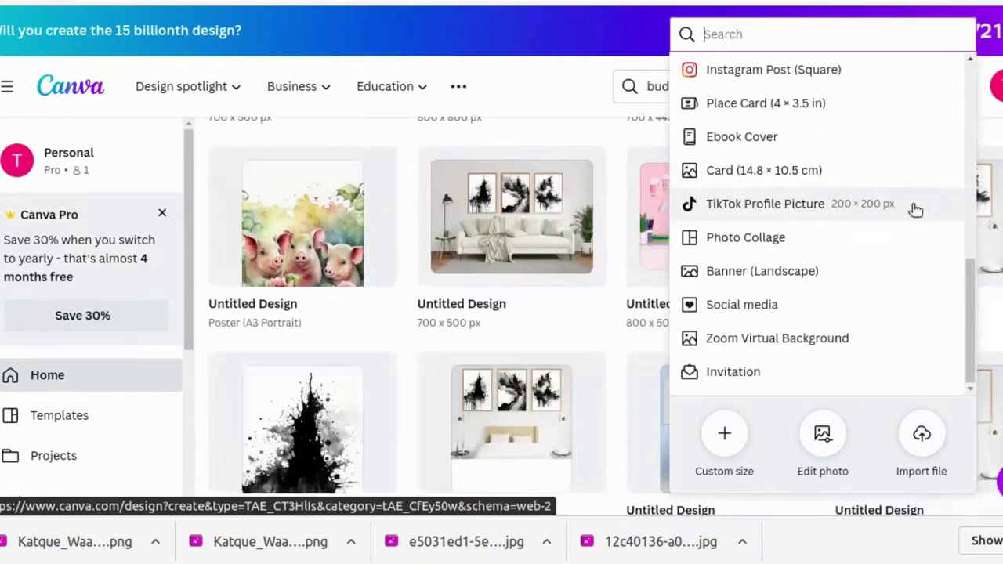
{"action": "scroll", "coordinate": [917, 209], "scroll_direction": "up", "scroll_amount": 10}
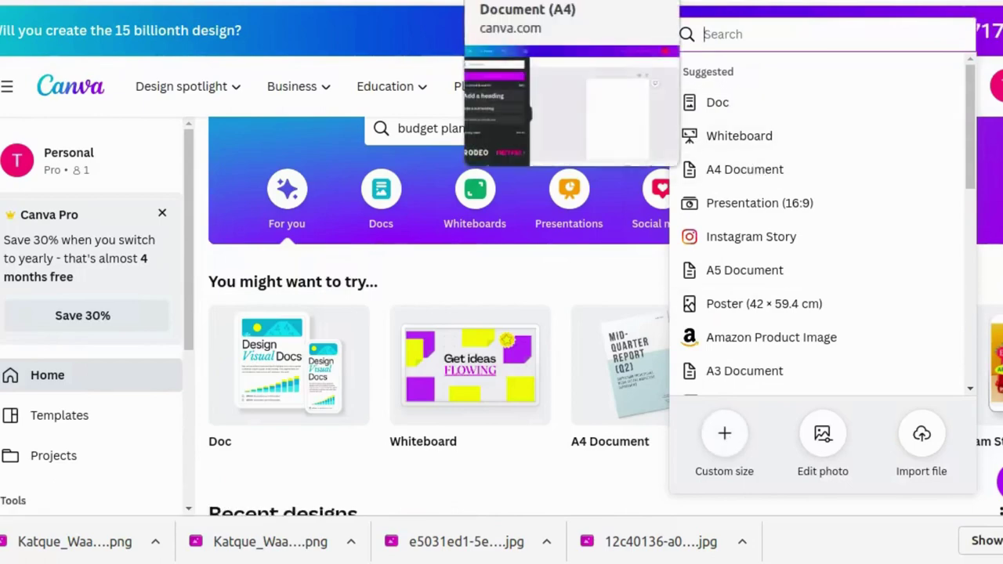
- Switch to the already open blank A4 document titled Monthly Budget Planner and check its page
{"action": "left_click", "coordinate": [517, 1]}
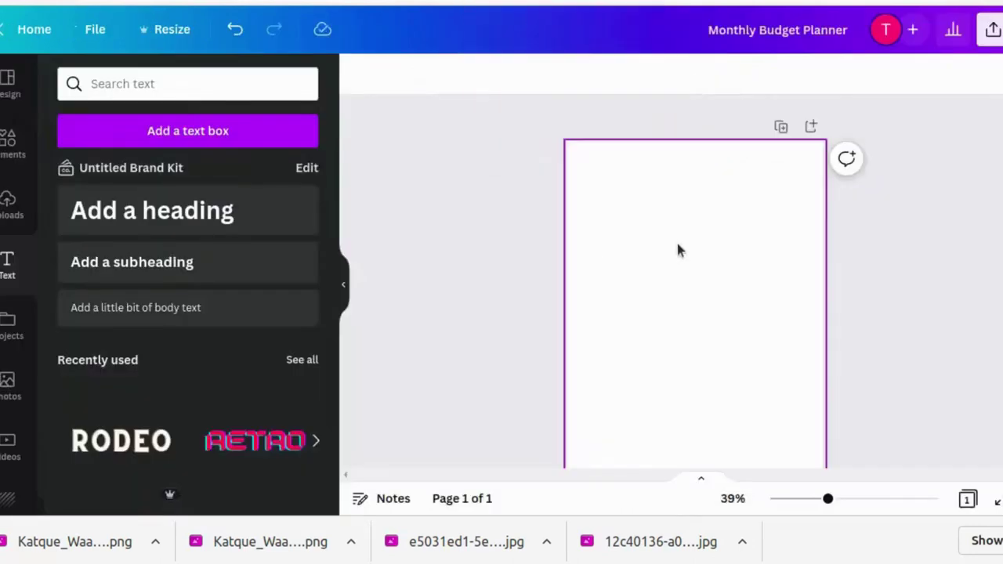
{"action": "scroll", "coordinate": [915, 228], "scroll_direction": "down", "scroll_amount": 2}
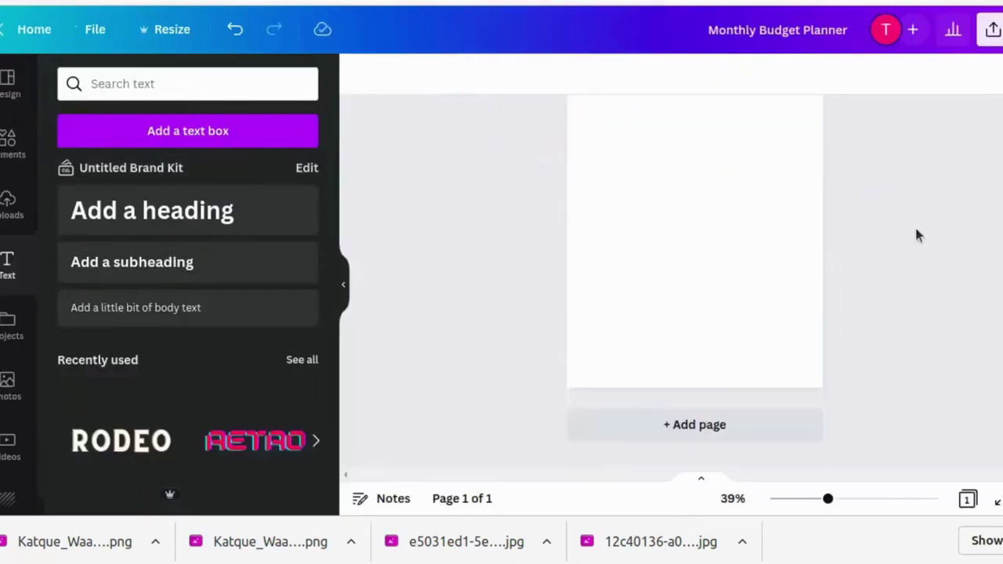
{"action": "scroll", "coordinate": [687, 183], "scroll_direction": "up", "scroll_amount": 1}
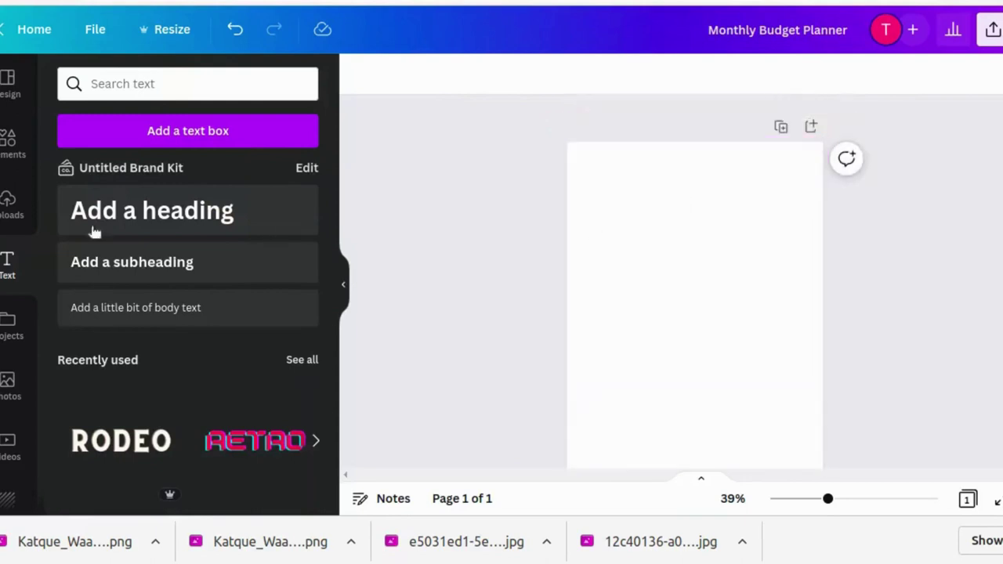
- Look over the A4 document templates and the full range of editor tools, from Design down to Apps
{"action": "left_click", "coordinate": [8, 86]}
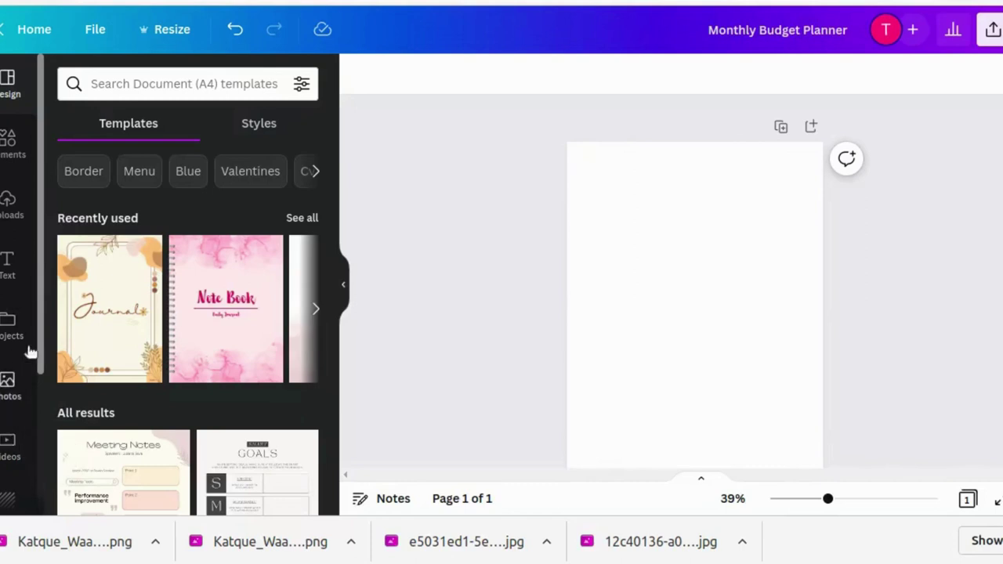
{"action": "scroll", "coordinate": [11, 413], "scroll_direction": "down", "scroll_amount": 1}
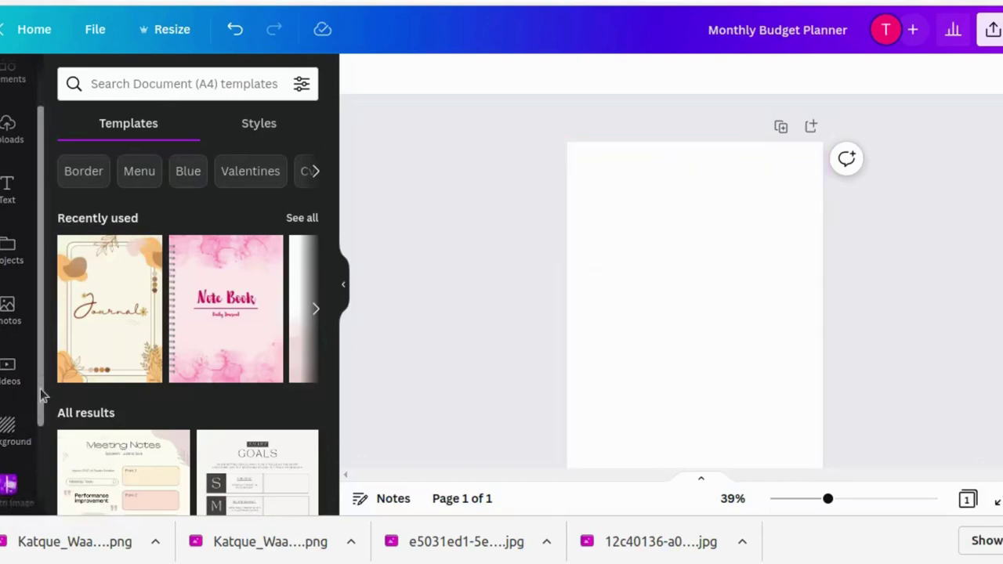
{"action": "scroll", "coordinate": [7, 486], "scroll_direction": "down", "scroll_amount": 1}
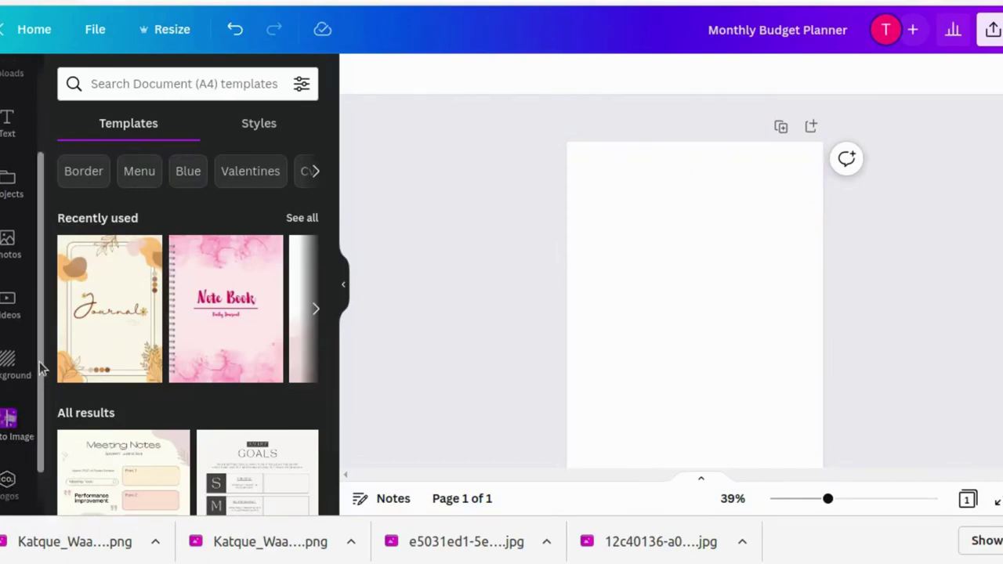
{"action": "scroll", "coordinate": [31, 388], "scroll_direction": "down", "scroll_amount": 1}
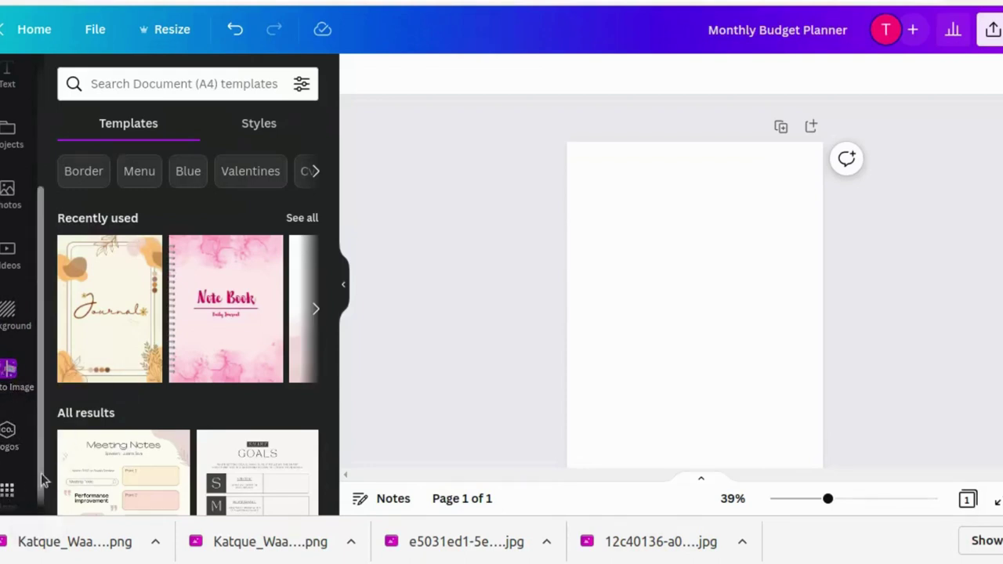
{"action": "scroll", "coordinate": [9, 485], "scroll_direction": "down", "scroll_amount": 1}
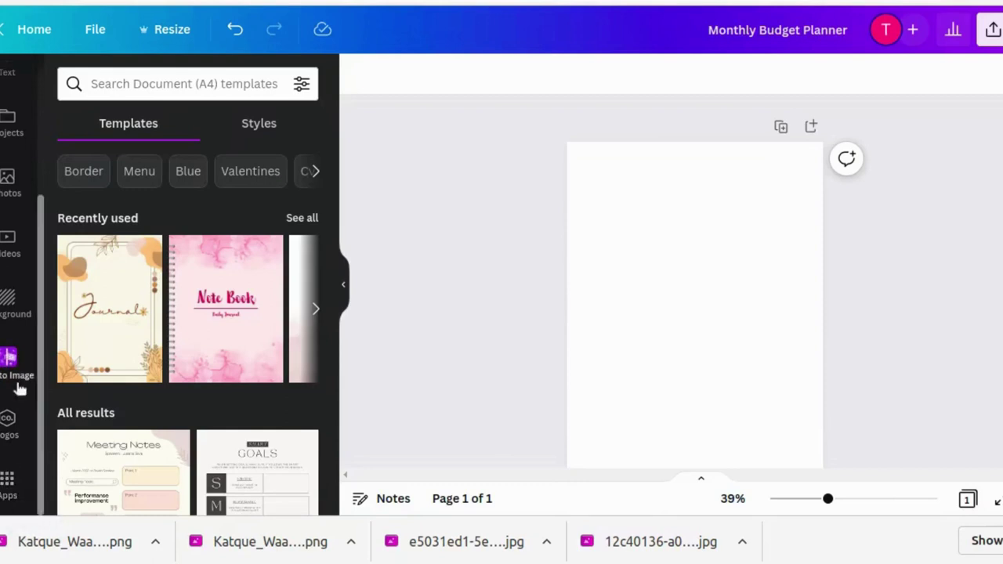
{"action": "scroll", "coordinate": [45, 225], "scroll_direction": "up", "scroll_amount": 3}
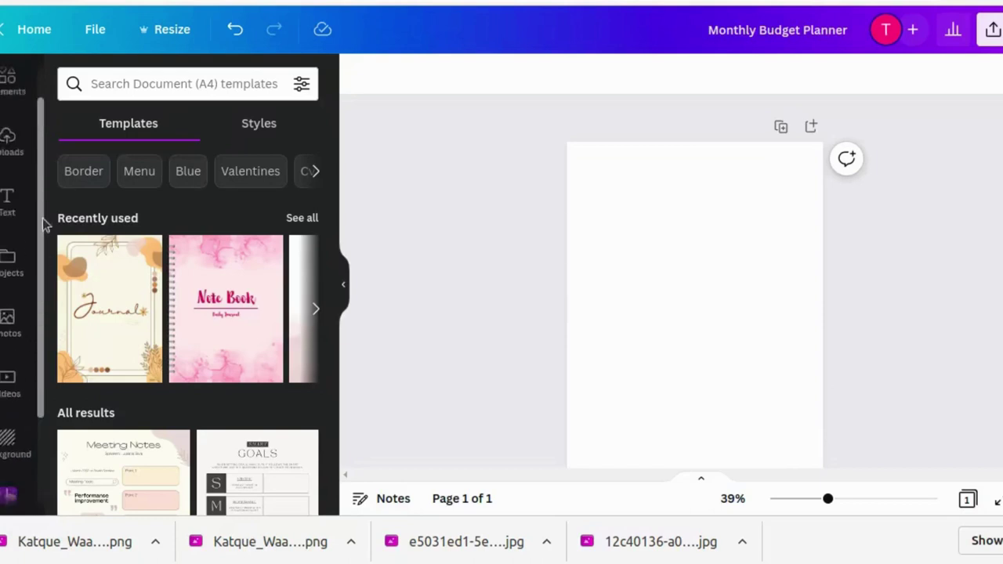
{"action": "scroll", "coordinate": [45, 225], "scroll_direction": "up", "scroll_amount": 1}
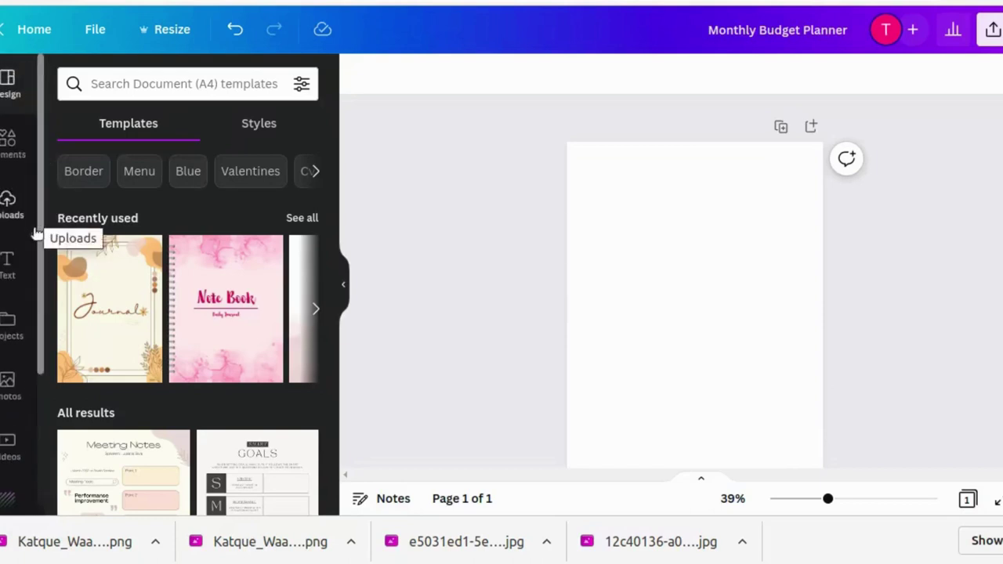
- Add a heading to the page reading "Monthly Budget Planner", with each word capitalized
{"action": "left_click", "coordinate": [7, 266]}
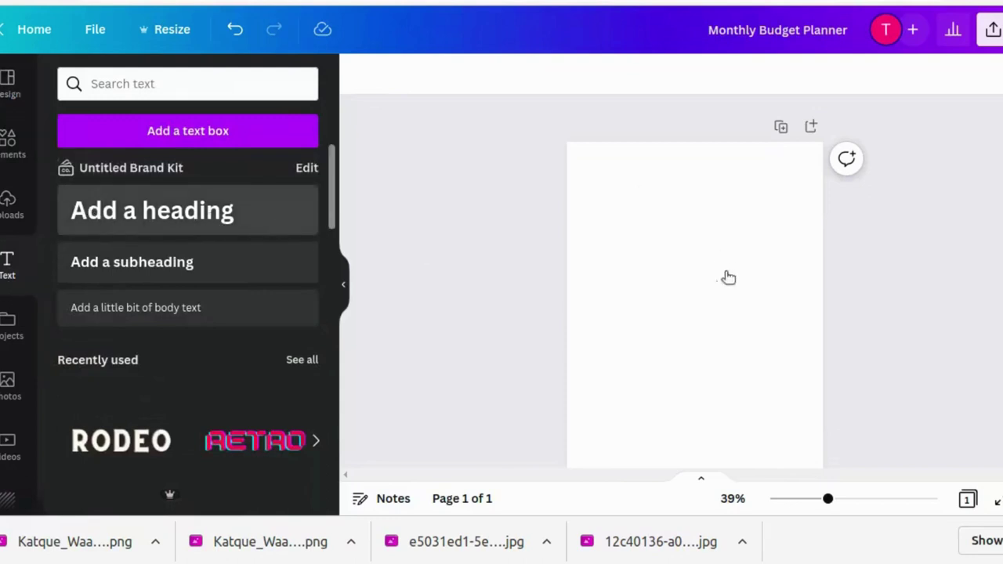
{"action": "left_click", "coordinate": [102, 227]}
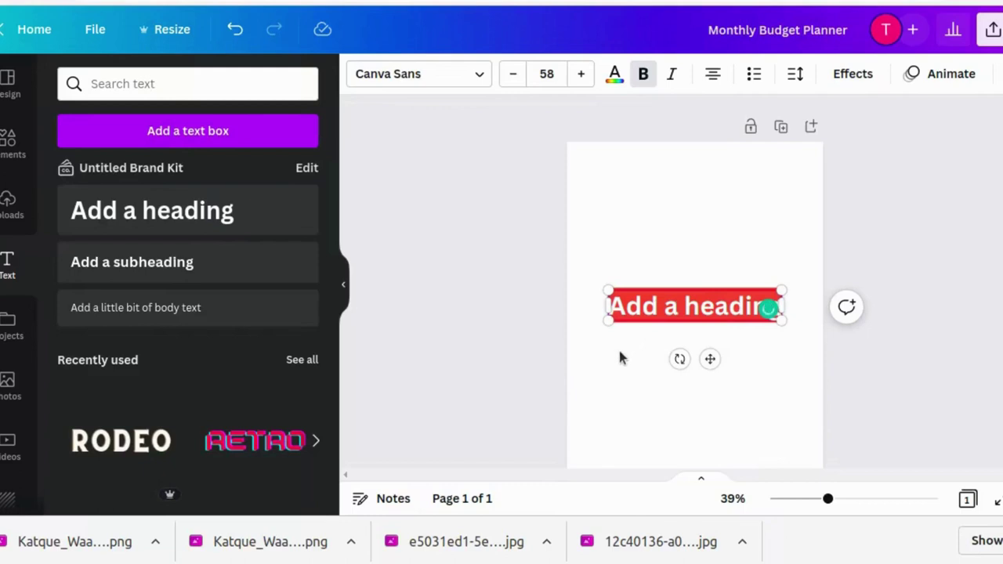
{"action": "key", "text": "BackSpace"}
{"action": "type", "text": "M"}
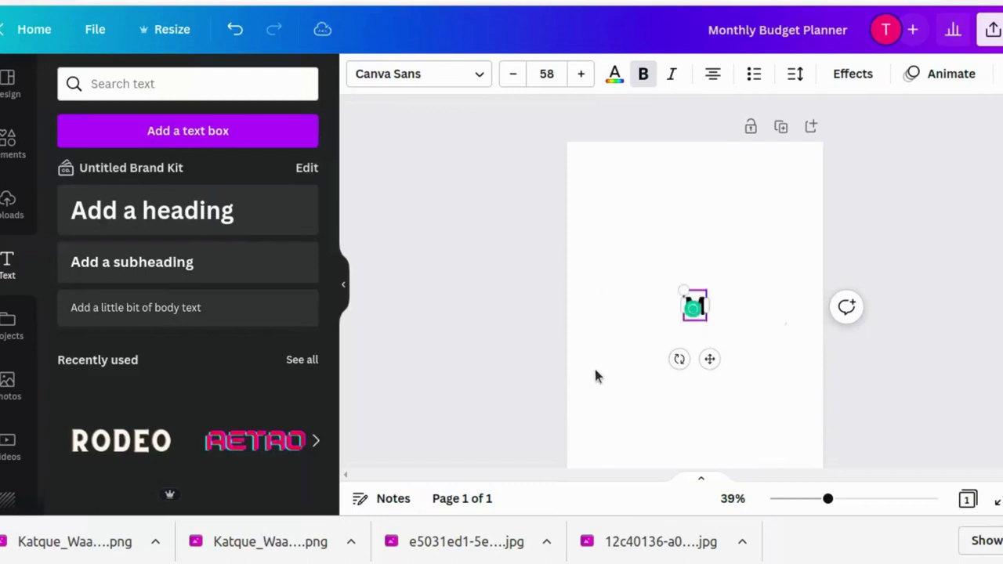
{"action": "type", "text": "onthly"}
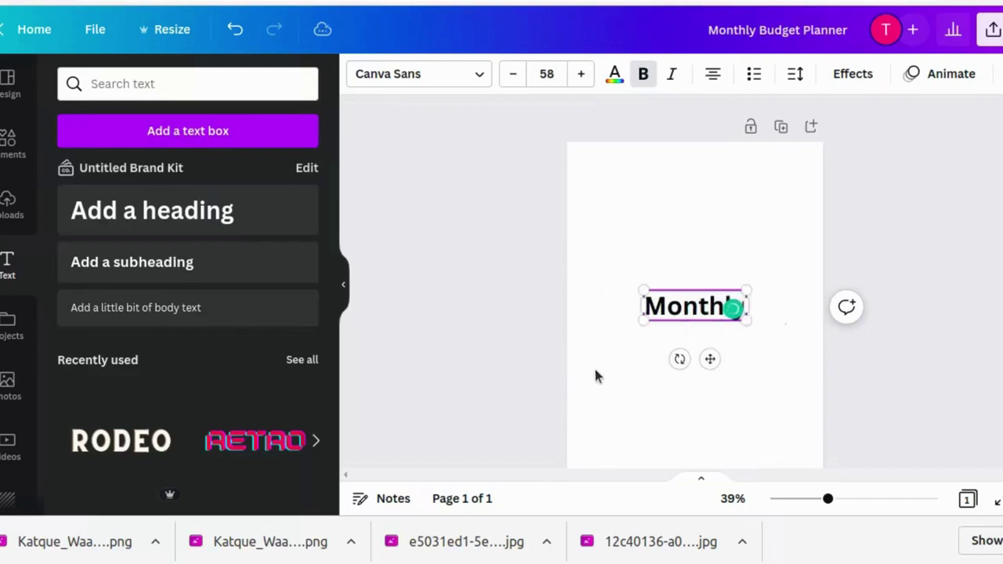
{"action": "type", "text": " budget Pla"}
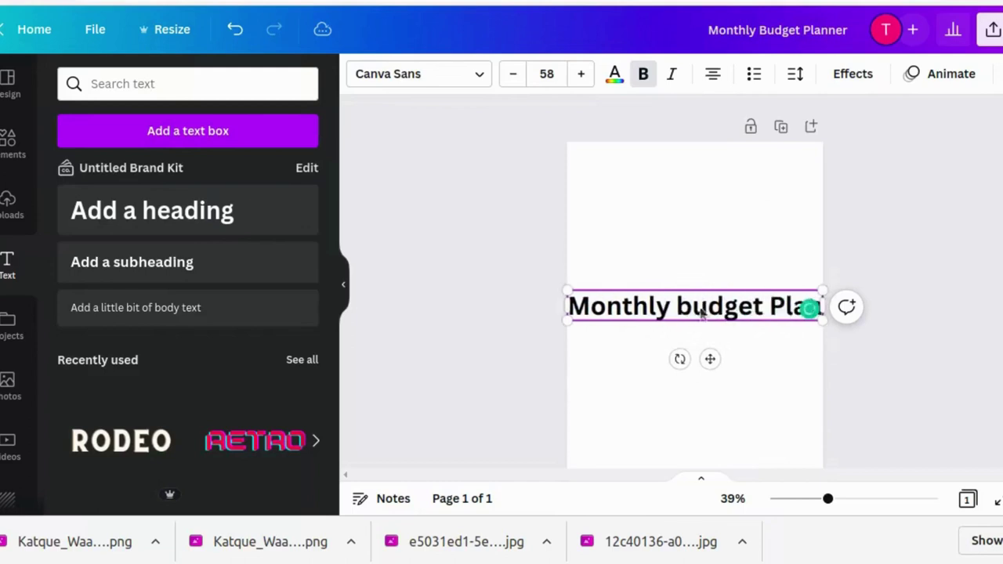
{"action": "type", "text": "nner"}
{"action": "left_click", "coordinate": [704, 307]}
{"action": "key", "text": "Delete"}
{"action": "type", "text": "B"}
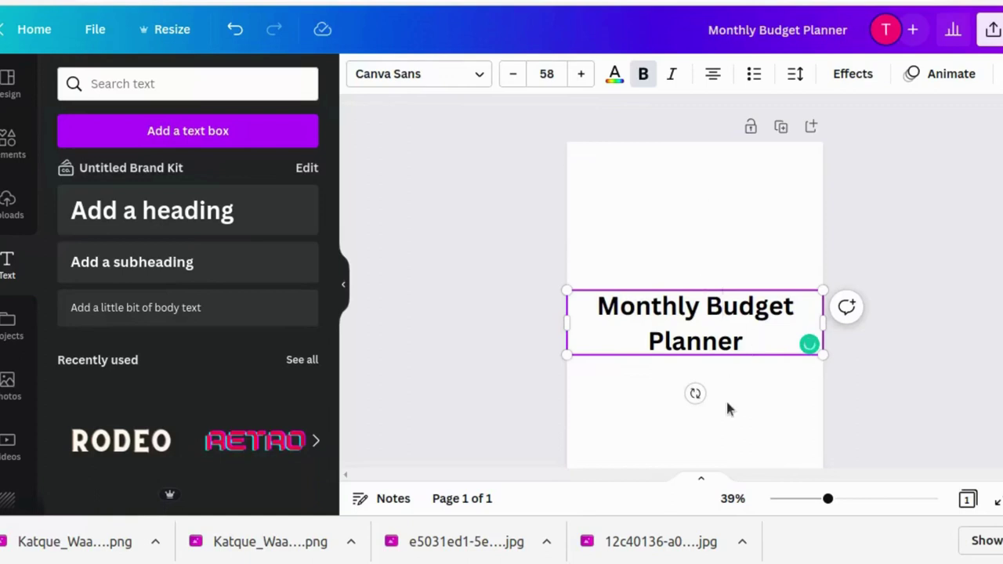
- Move the heading up to the top of the page, keeping it horizontally centred
{"action": "double_click", "coordinate": [701, 321]}
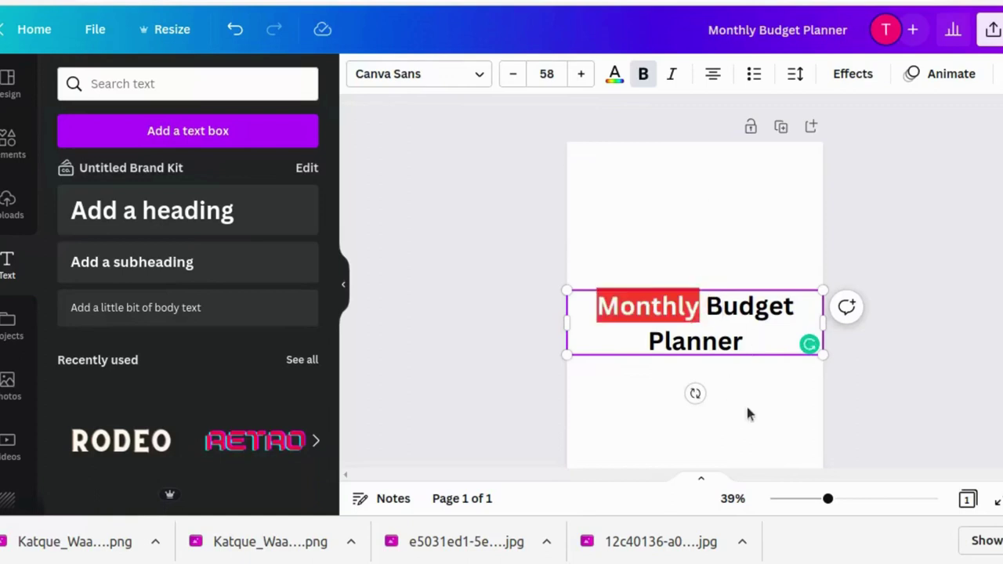
{"action": "left_click", "coordinate": [747, 404]}
{"action": "left_click_drag", "start_coordinate": [706, 328], "coordinate": [713, 188]}
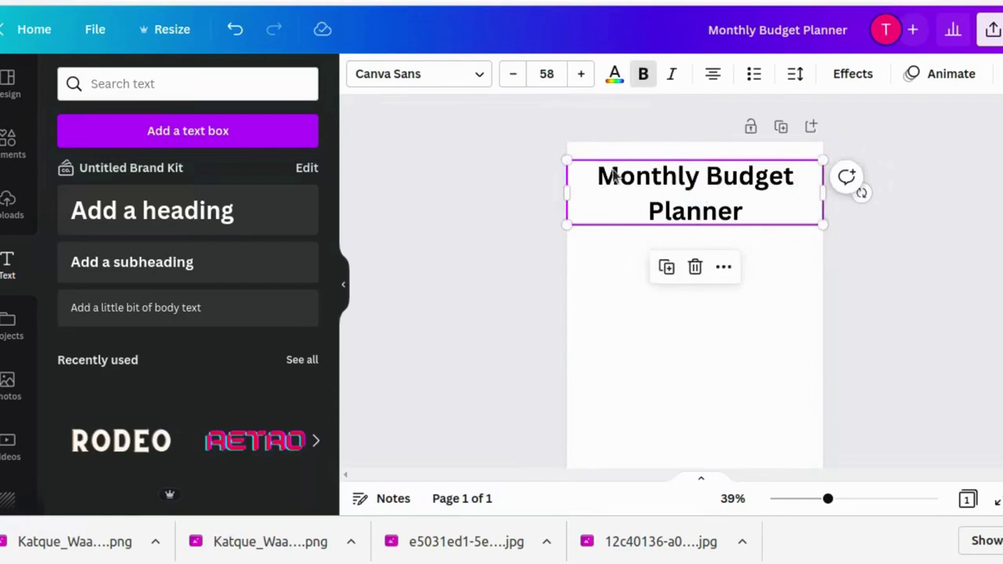
- Set the heading's font size to 42 and its font to Anton
{"action": "left_click", "coordinate": [546, 75]}
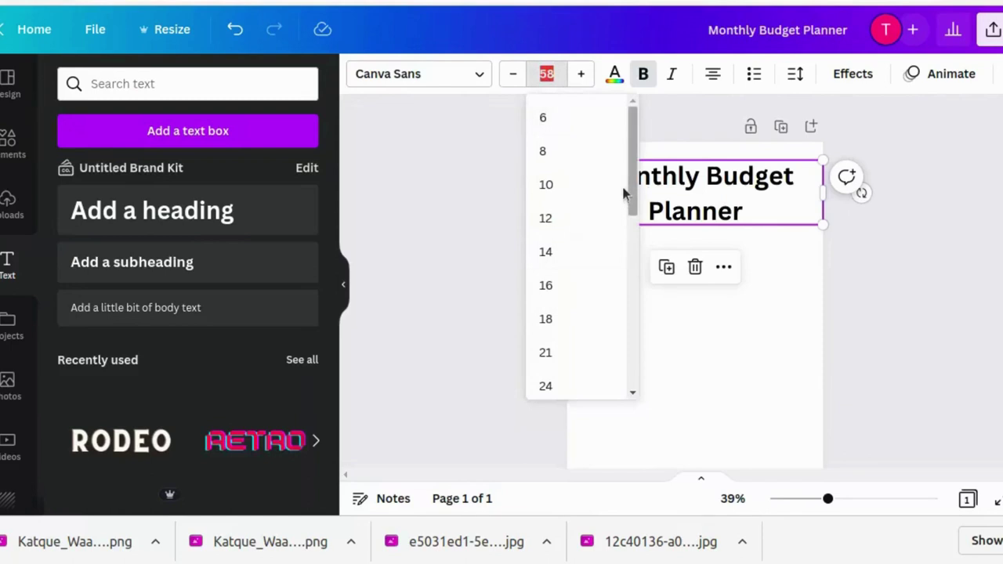
{"action": "left_click_drag", "start_coordinate": [630, 202], "coordinate": [633, 249]}
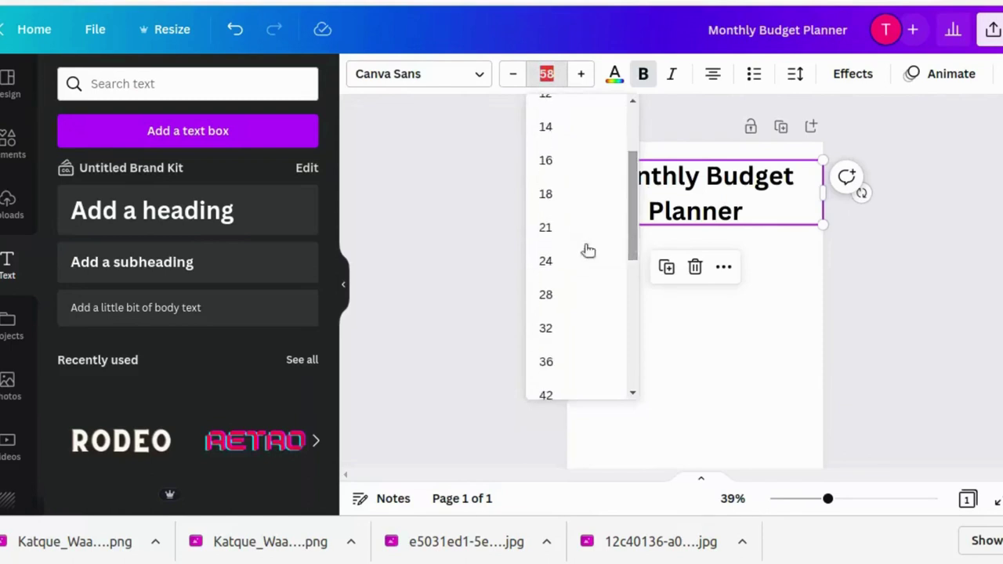
{"action": "left_click", "coordinate": [546, 395]}
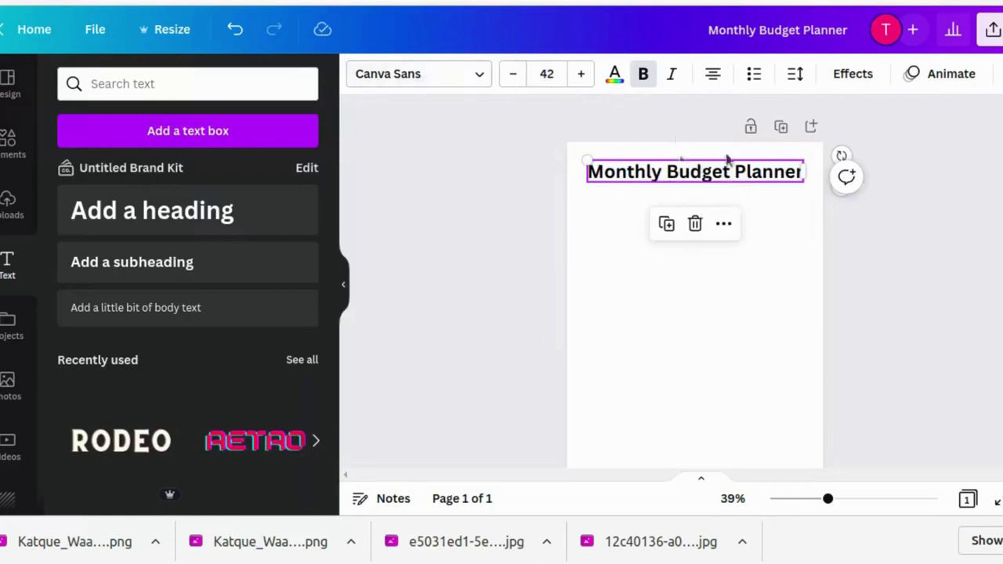
{"action": "left_click", "coordinate": [478, 81]}
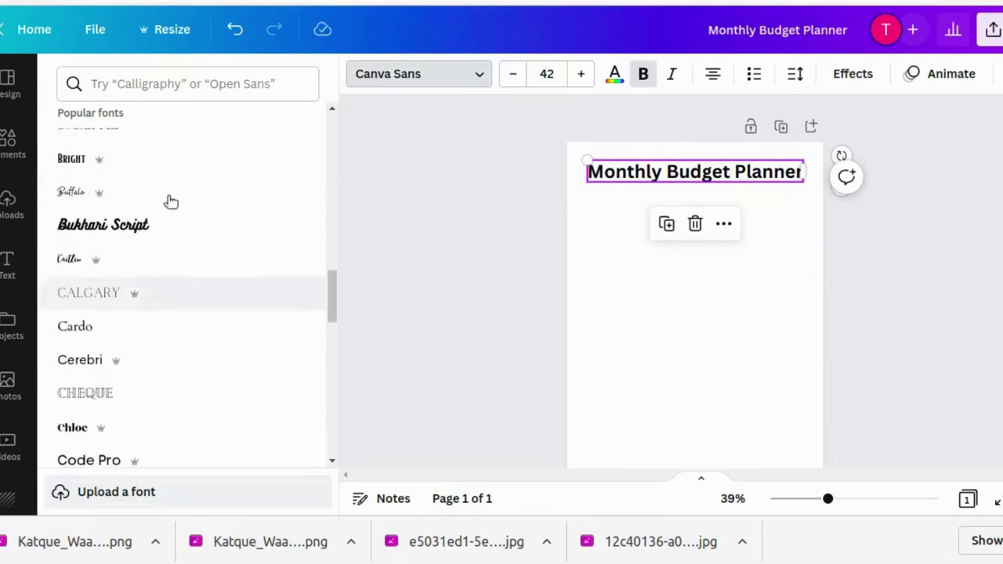
{"action": "left_click_drag", "start_coordinate": [326, 305], "coordinate": [308, 227]}
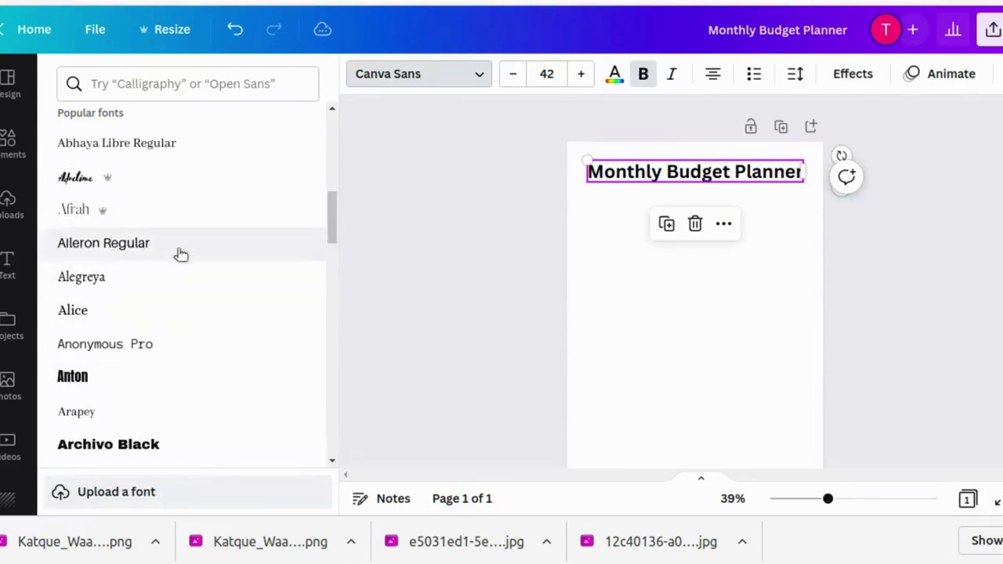
{"action": "left_click", "coordinate": [69, 379]}
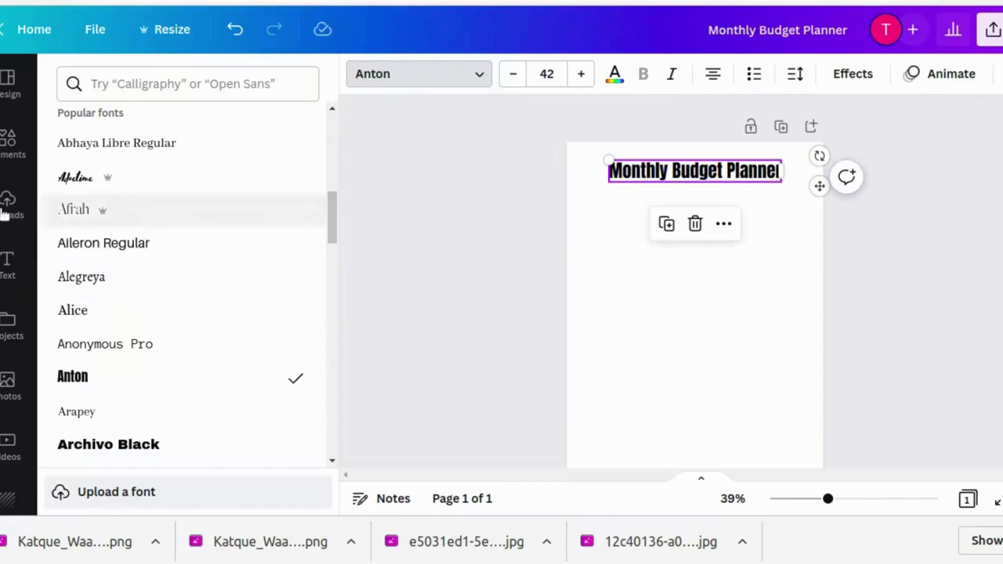
- Add a square shape and reshape it into a thin horizontal bar covering the heading, slightly wider than the text
{"action": "left_click", "coordinate": [11, 143]}
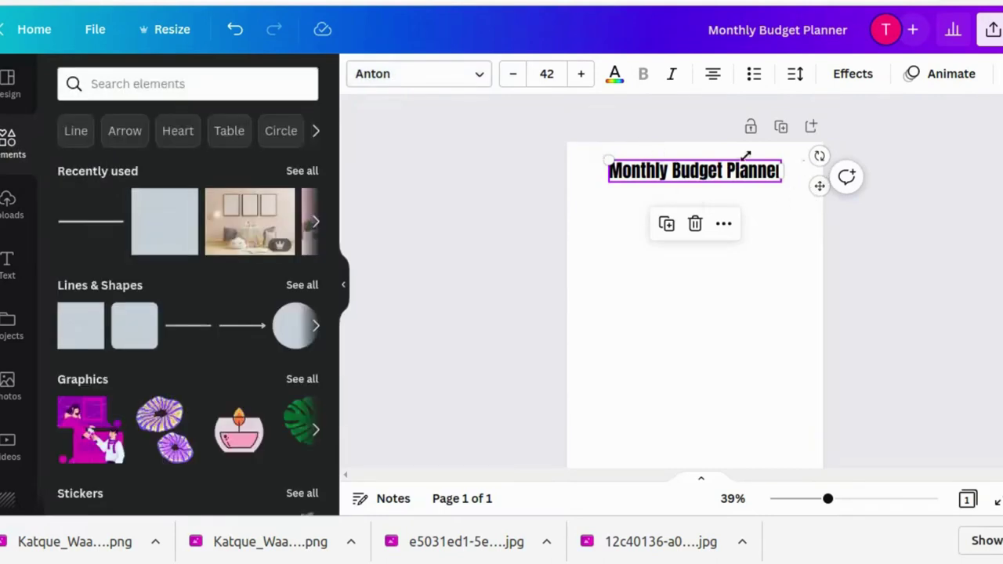
{"action": "left_click", "coordinate": [82, 336]}
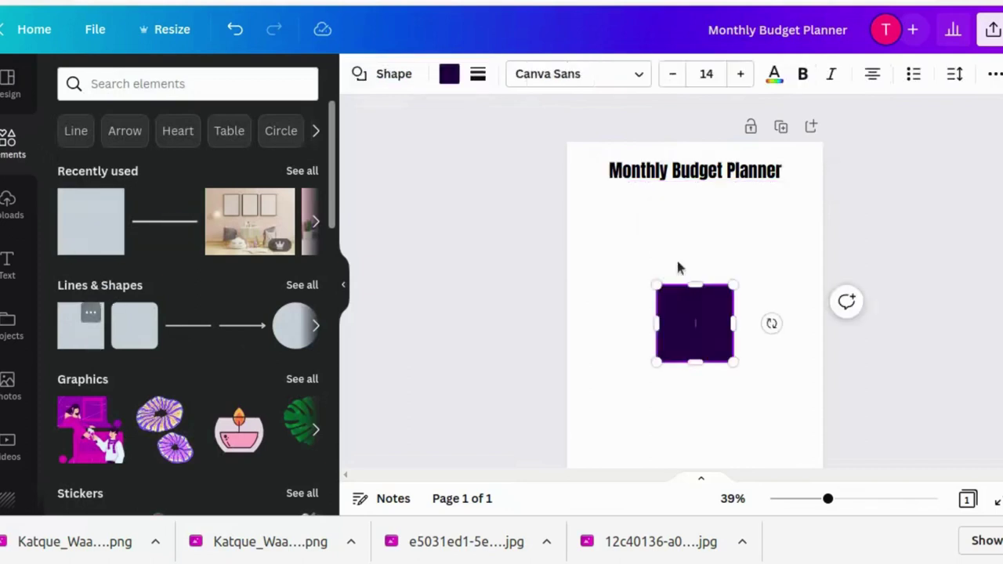
{"action": "left_click_drag", "start_coordinate": [705, 331], "coordinate": [796, 177]}
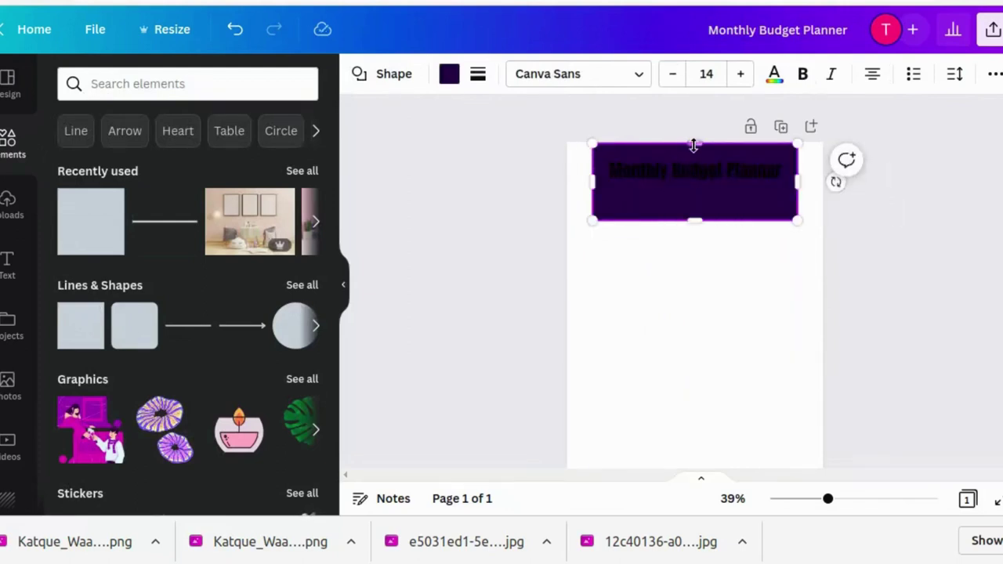
{"action": "left_click_drag", "start_coordinate": [693, 151], "coordinate": [689, 155]}
{"action": "left_click_drag", "start_coordinate": [696, 222], "coordinate": [698, 182]}
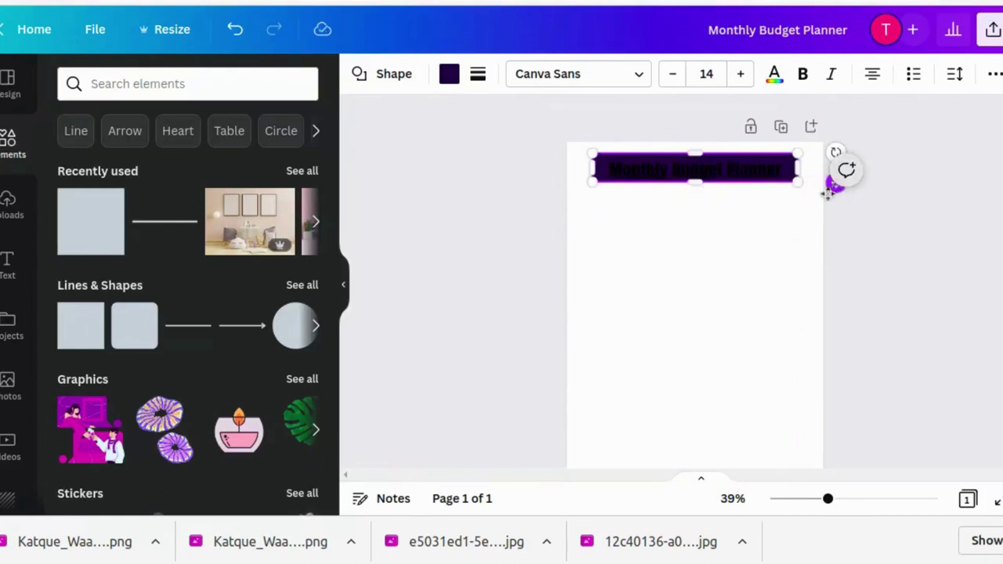
- Move the dark bar off the heading, then place it back centred over the heading text
{"action": "left_click_drag", "start_coordinate": [755, 166], "coordinate": [755, 217]}
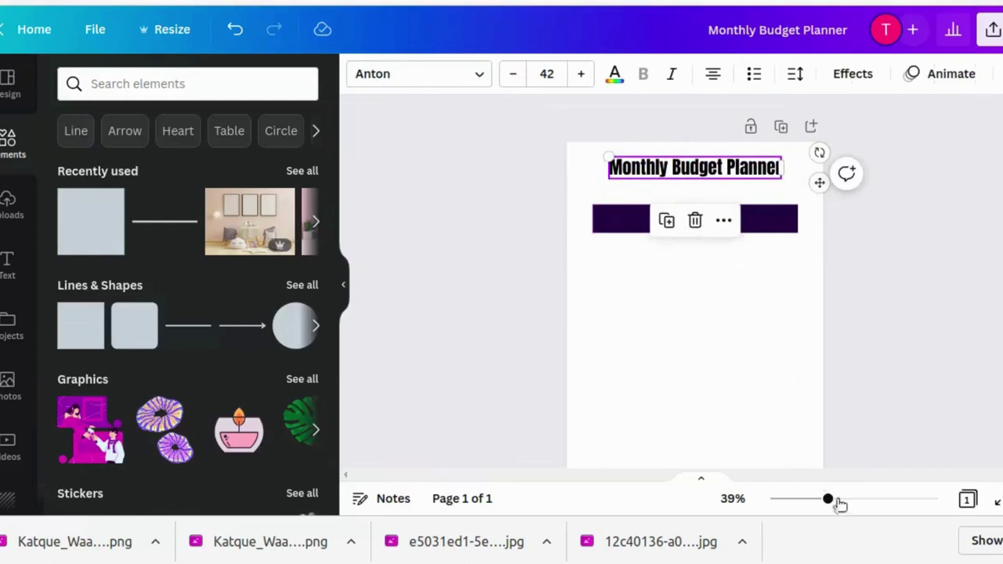
{"action": "left_click", "coordinate": [840, 499]}
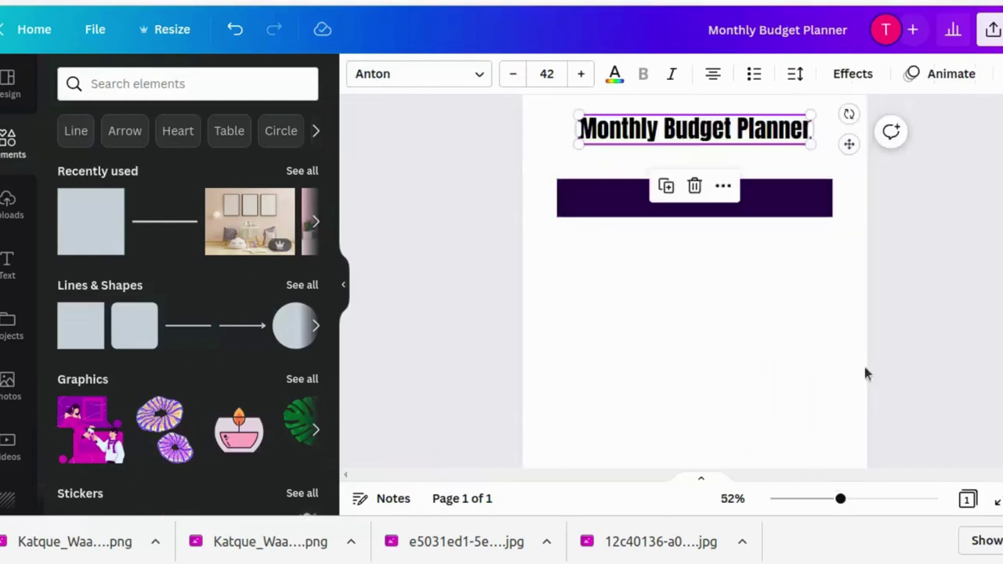
{"action": "scroll", "coordinate": [749, 215], "scroll_direction": "up", "scroll_amount": 2}
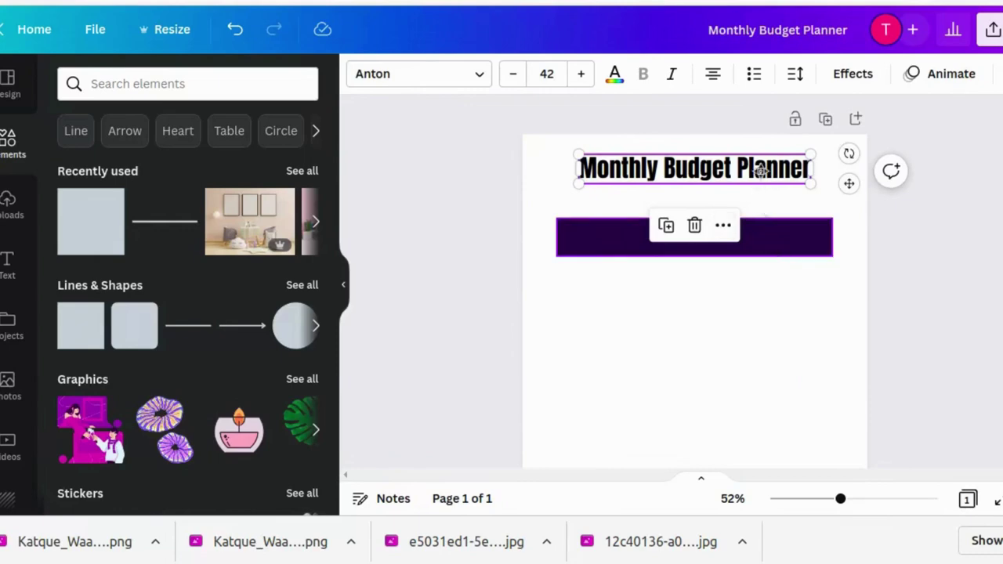
{"action": "left_click_drag", "start_coordinate": [766, 231], "coordinate": [775, 172]}
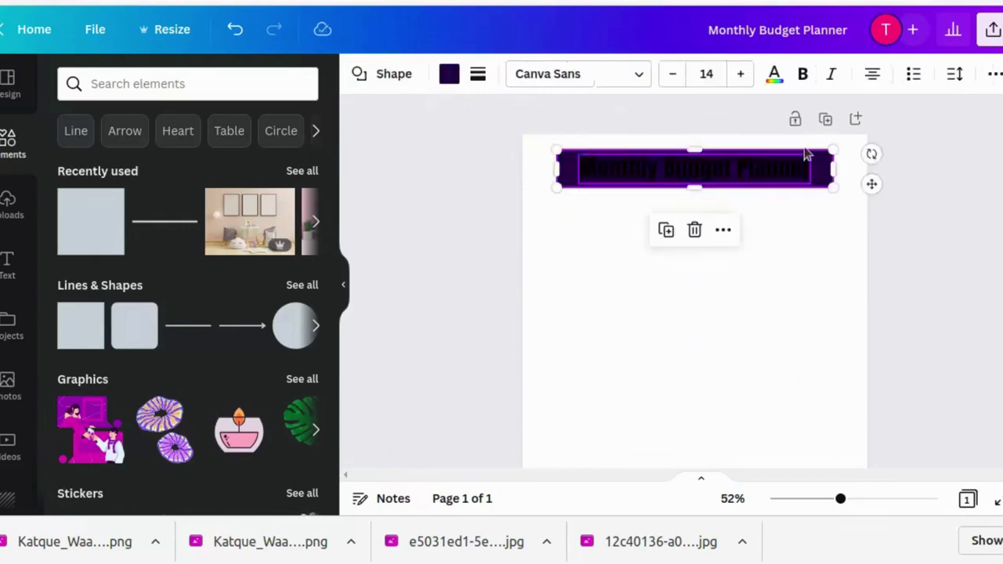
- Set the heading bar's transparency to 66 and check the heading's stacking order
{"action": "left_click", "coordinate": [993, 75]}
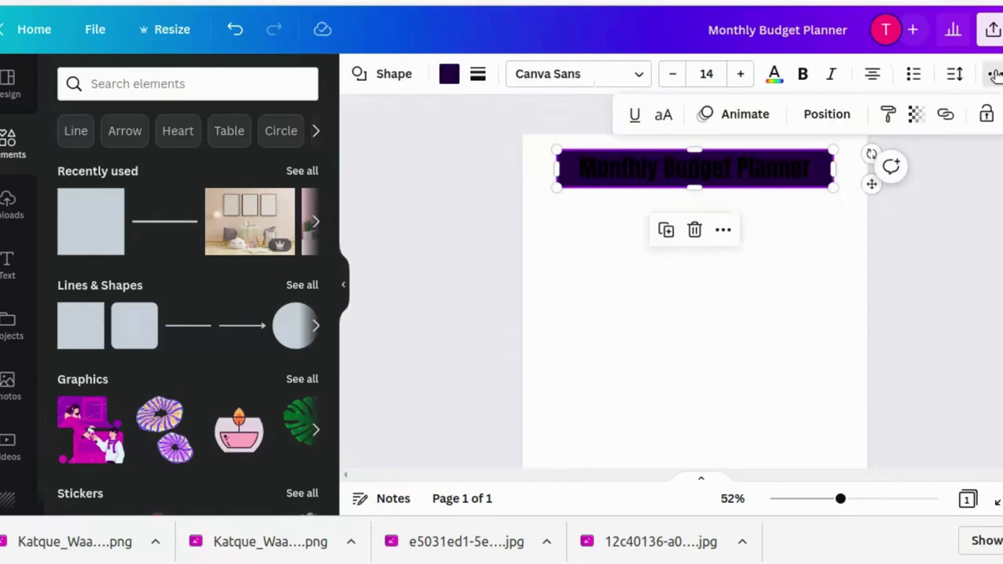
{"action": "left_click", "coordinate": [916, 115]}
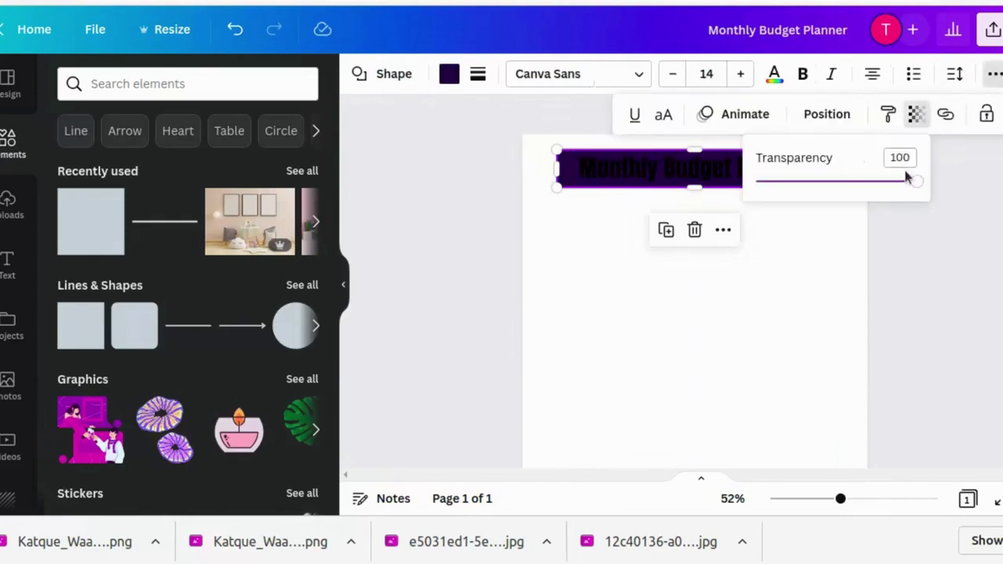
{"action": "left_click_drag", "start_coordinate": [917, 181], "coordinate": [863, 183]}
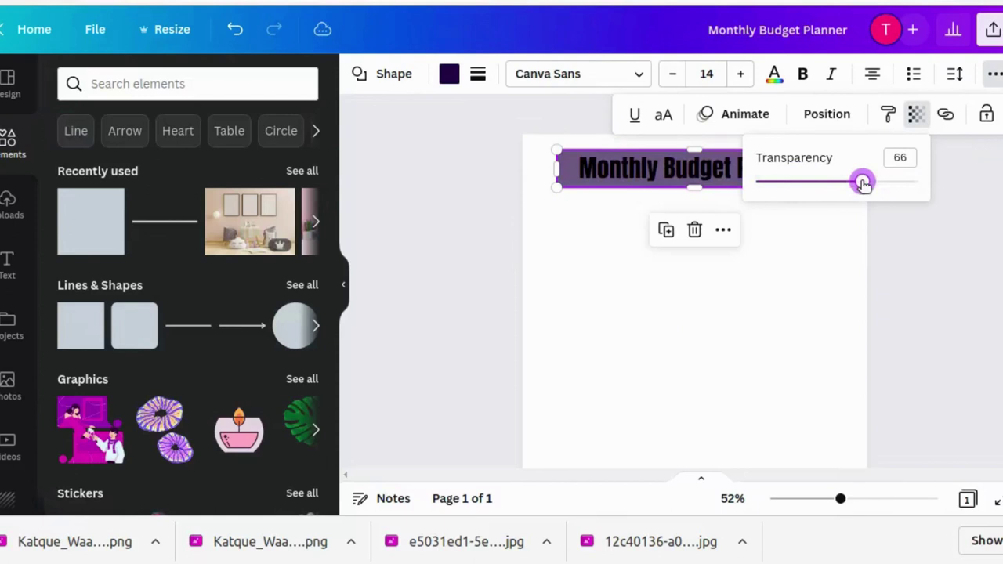
{"action": "left_click", "coordinate": [829, 115]}
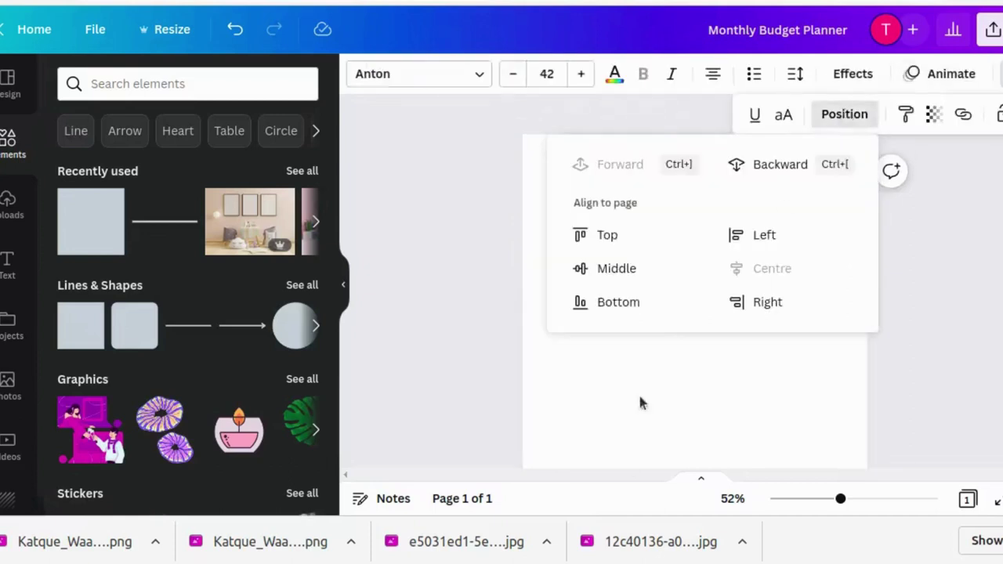
{"action": "left_click", "coordinate": [751, 178]}
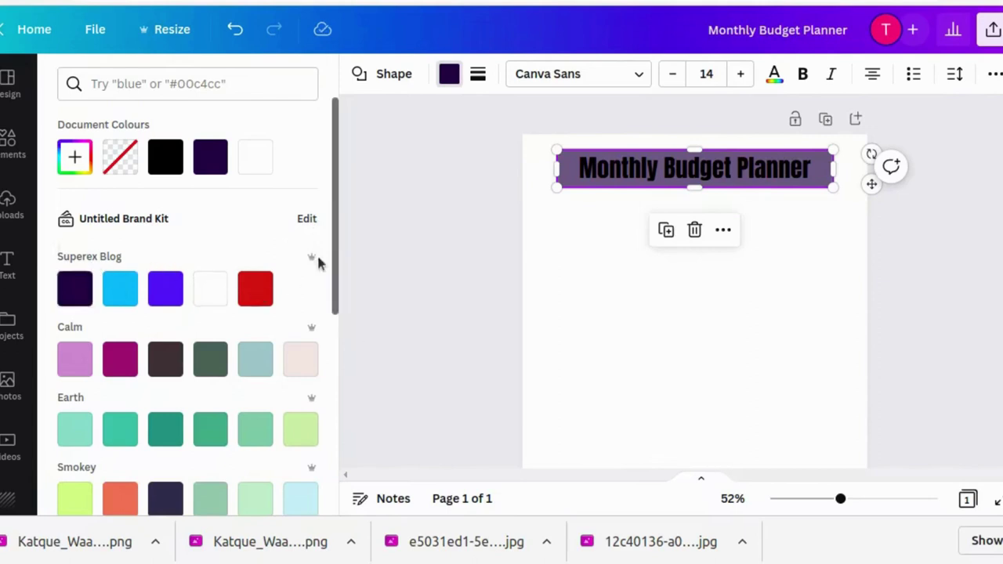
- Try yellow and magenta from the default colours as the heading bar's fill
{"action": "left_click_drag", "start_coordinate": [333, 257], "coordinate": [326, 490]}
{"action": "scroll", "coordinate": [118, 277], "scroll_direction": "down", "scroll_amount": 2}
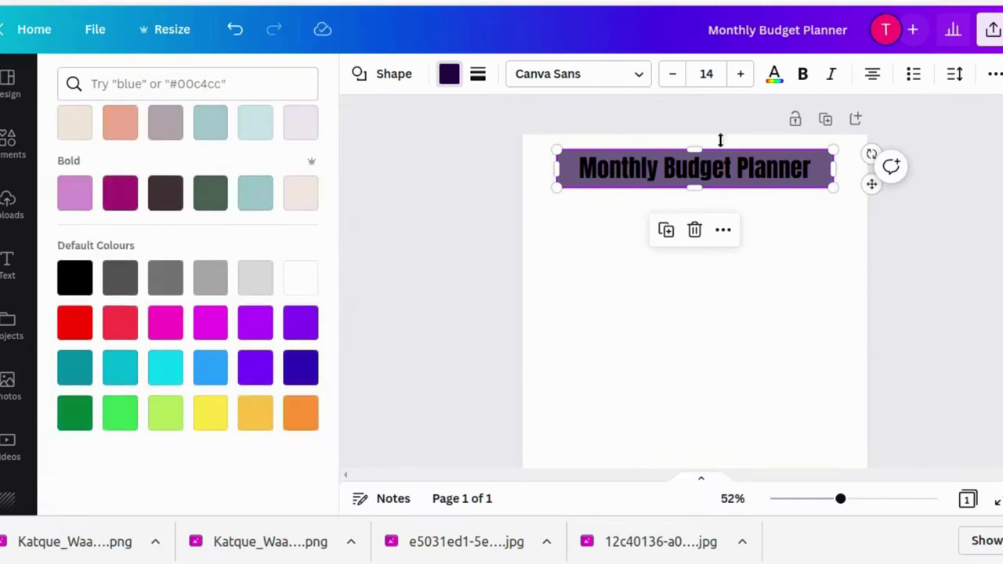
{"action": "left_click", "coordinate": [210, 413]}
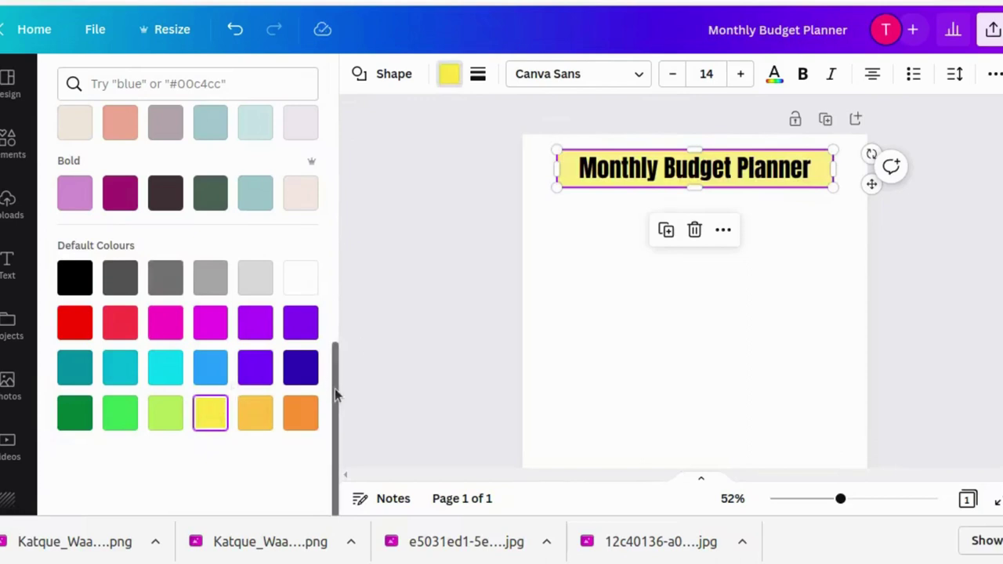
{"action": "mouse_move", "coordinate": [334, 388]}
{"action": "left_mouse_down"}
{"action": "mouse_move", "coordinate": [332, 230]}
{"action": "mouse_move", "coordinate": [334, 389]}
{"action": "left_mouse_up"}
{"action": "left_click", "coordinate": [218, 325]}
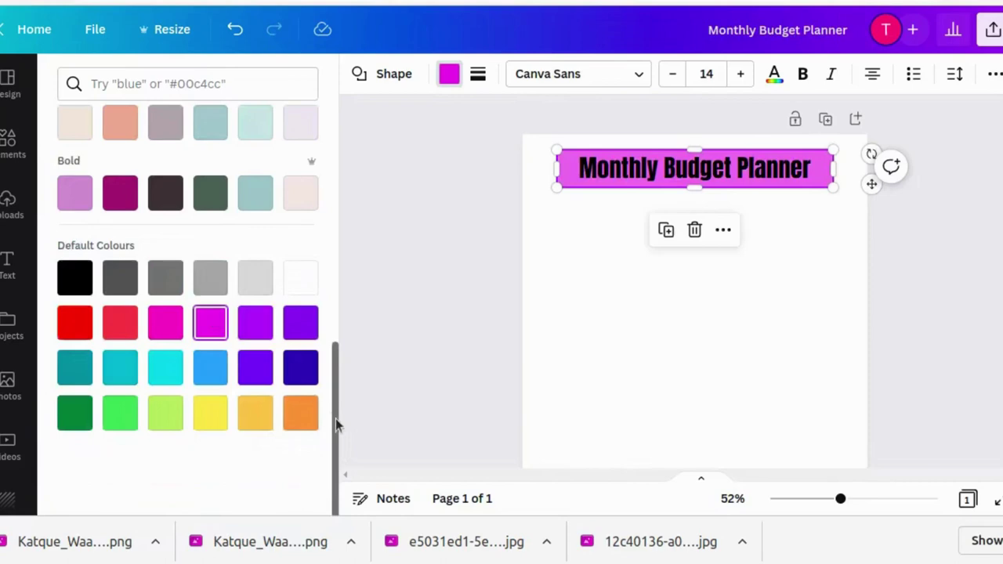
- Try a custom pale mauve fill, #D5C9D8, on the heading bar
{"action": "scroll", "coordinate": [316, 209], "scroll_direction": "up", "scroll_amount": 10}
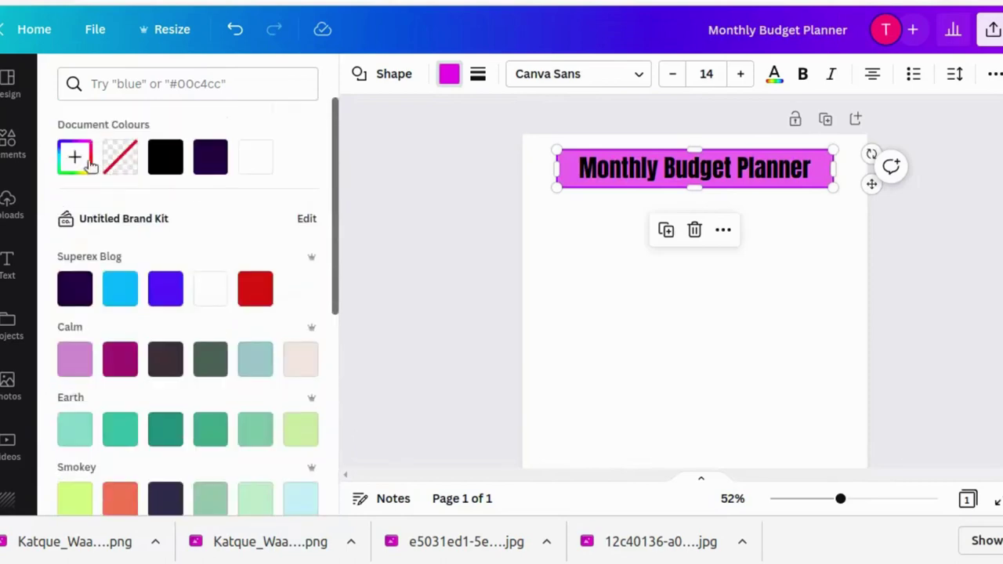
{"action": "left_click", "coordinate": [78, 159]}
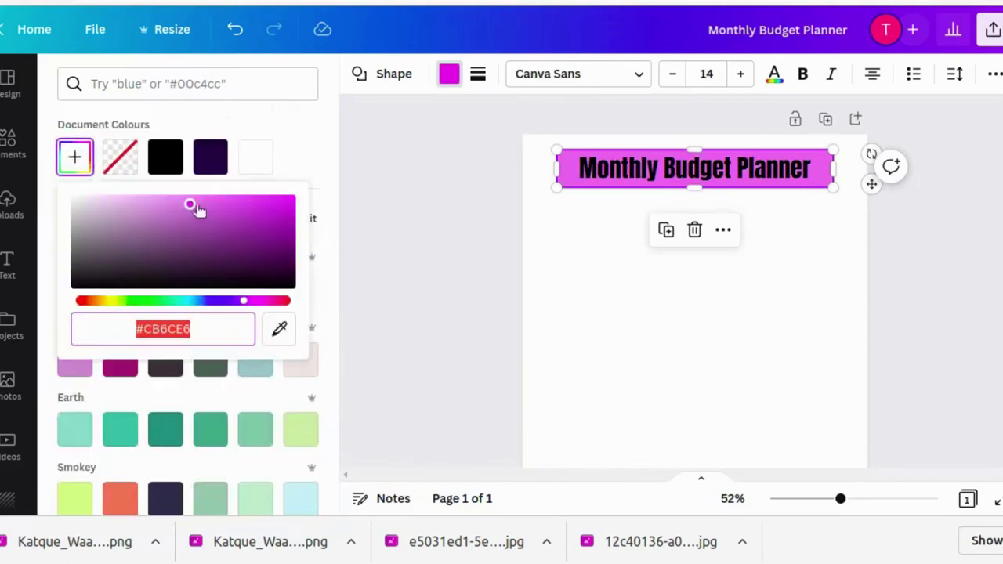
{"action": "left_click_drag", "start_coordinate": [190, 204], "coordinate": [86, 210]}
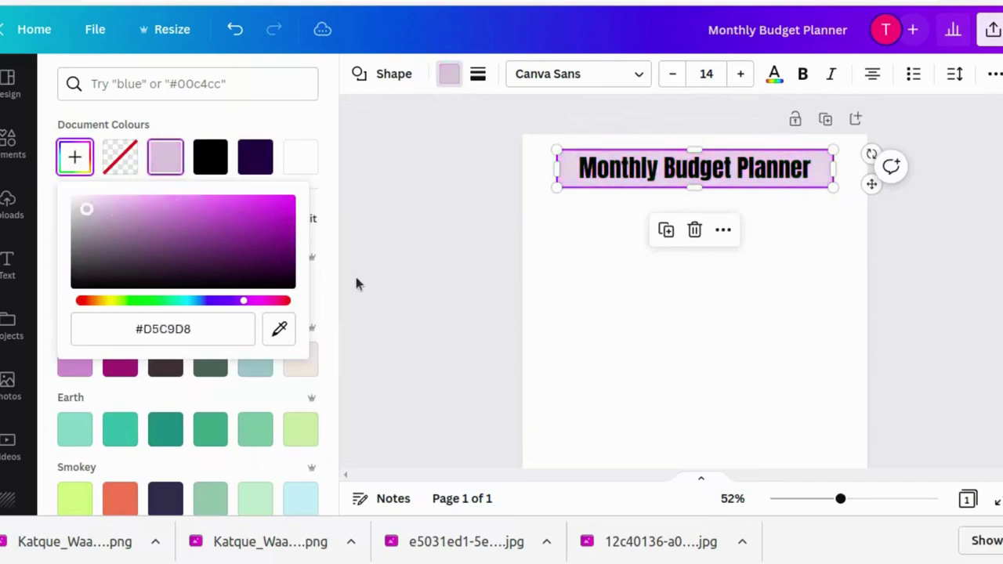
- Fill the heading bar with the pale teal from the Calm palette
{"action": "left_click", "coordinate": [449, 74]}
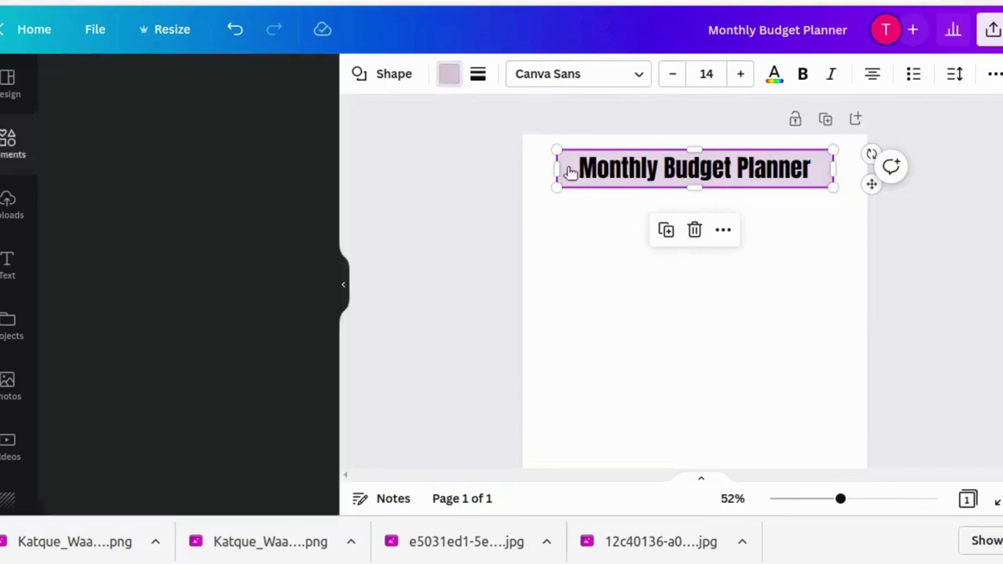
{"action": "left_click", "coordinate": [453, 73]}
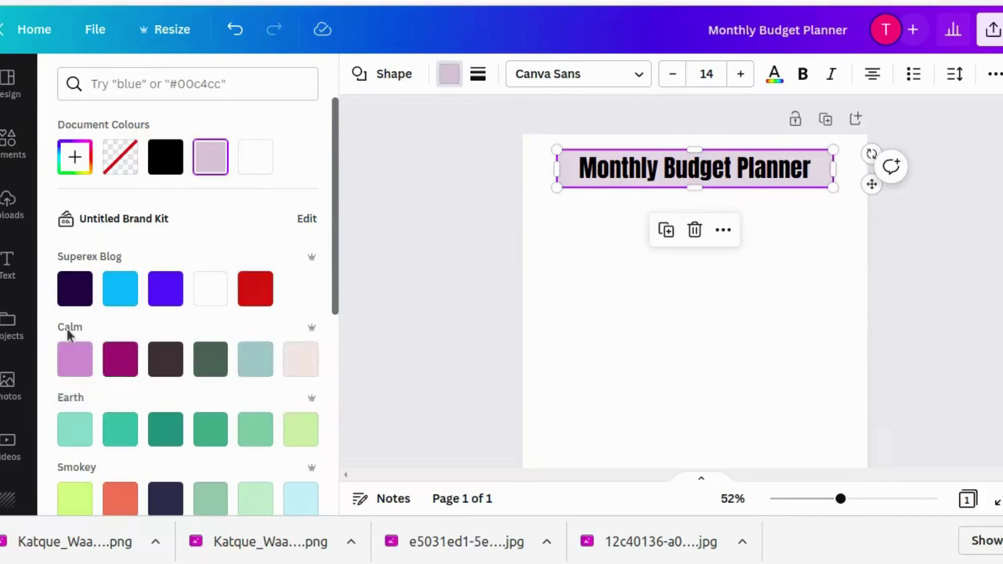
{"action": "left_click", "coordinate": [255, 368]}
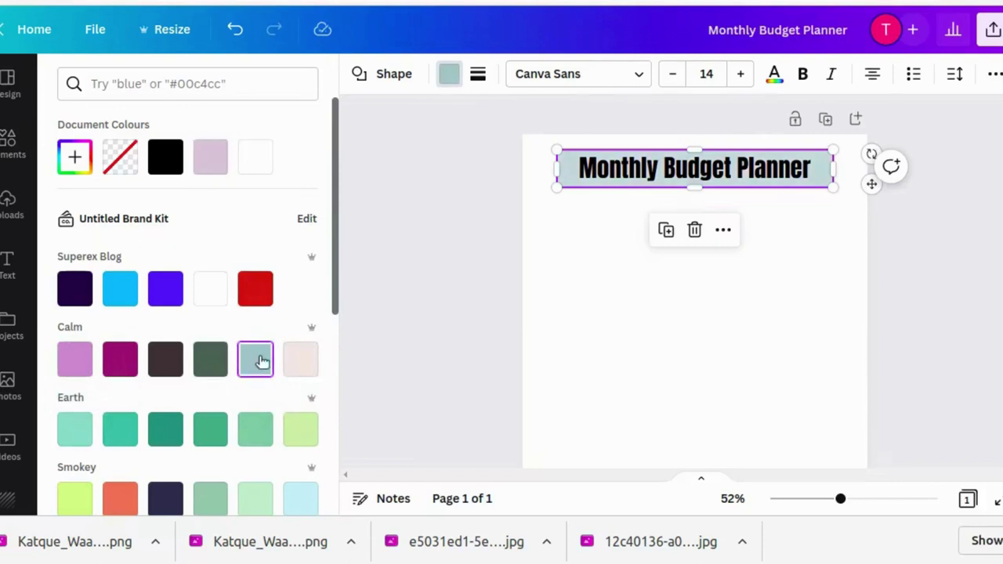
- Colour the Monthly Budget Planner heading text with the dark brown from the Calm palette
{"action": "double_click", "coordinate": [627, 176]}
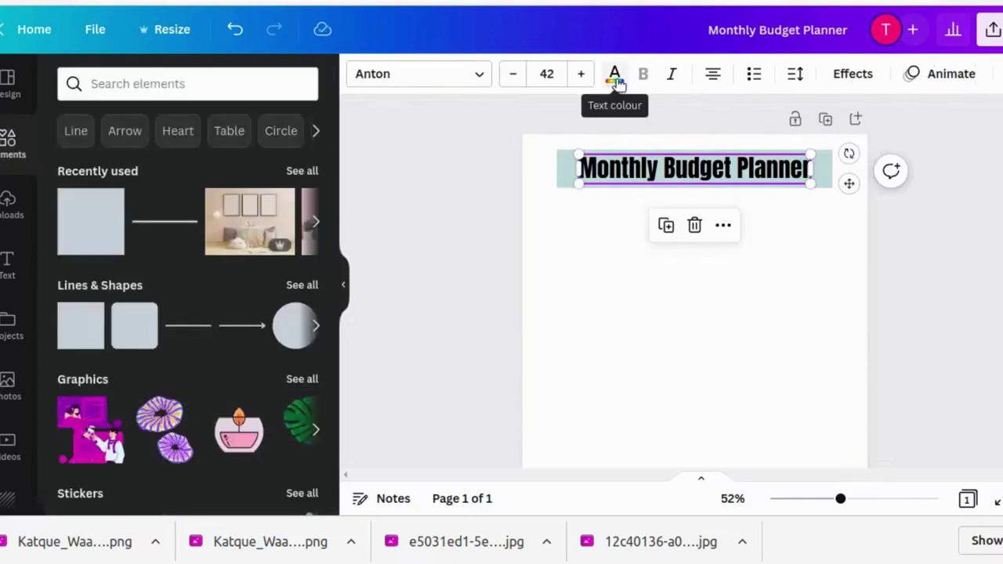
{"action": "left_click", "coordinate": [615, 76]}
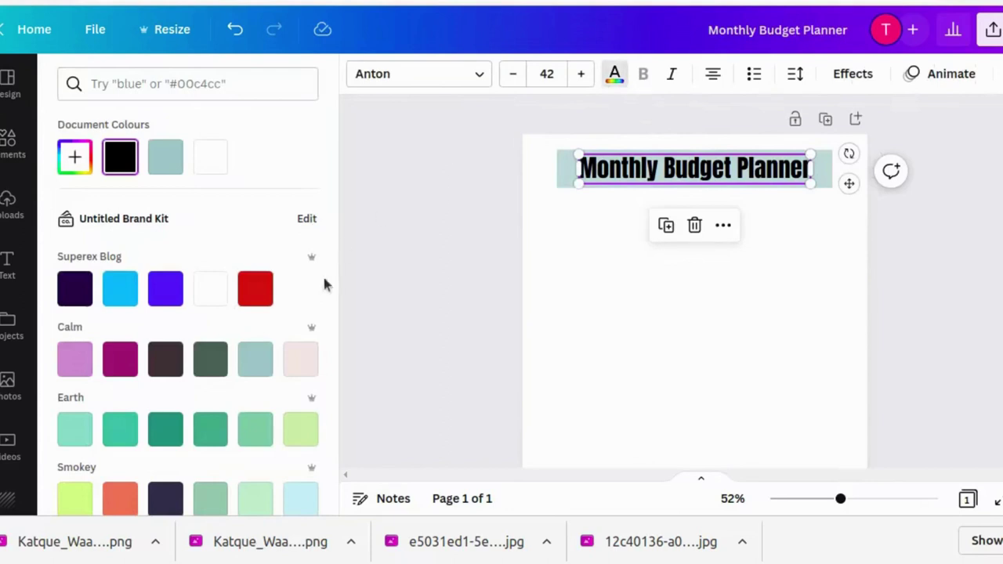
{"action": "left_click", "coordinate": [167, 359]}
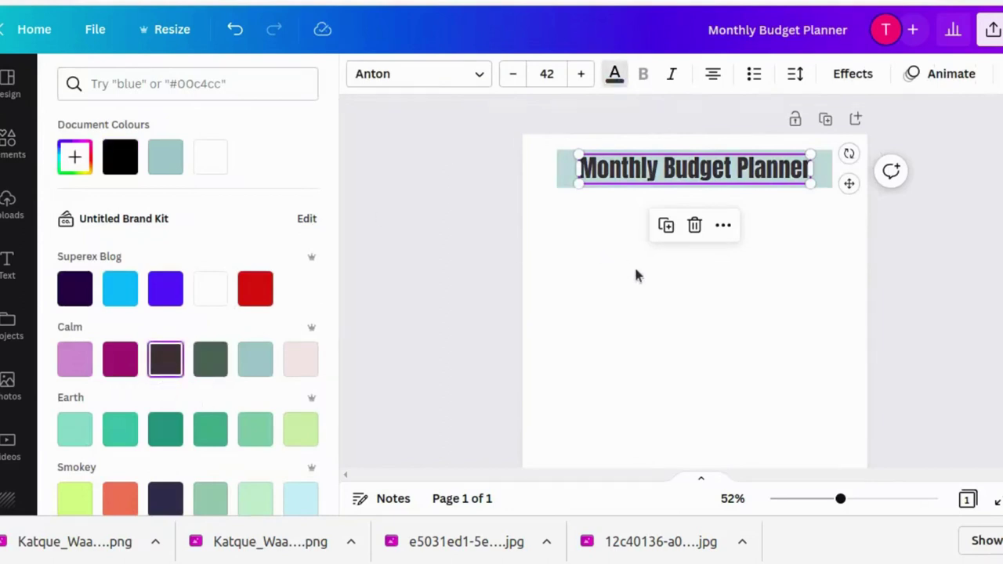
{"action": "key", "text": "Escape"}
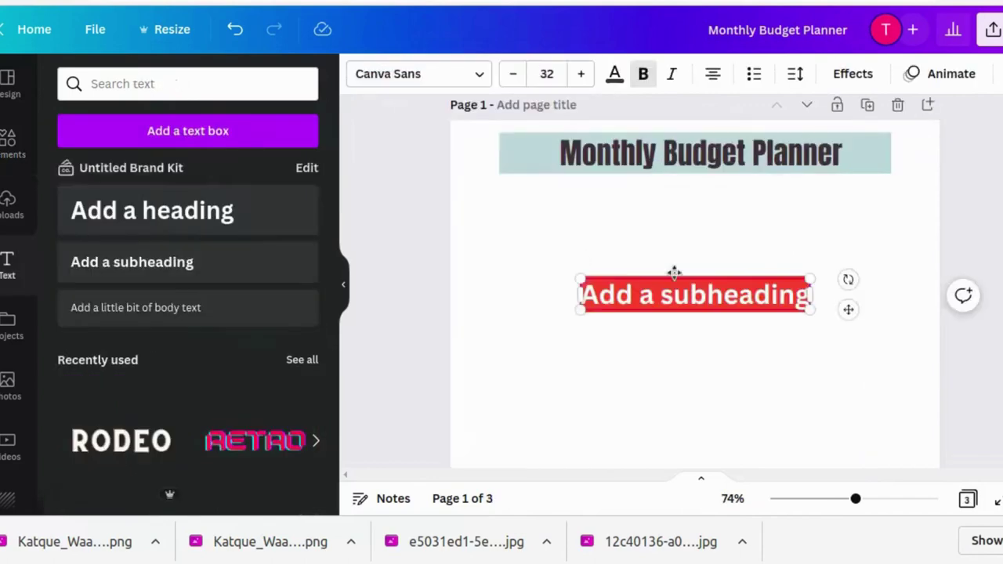
- Replace the new subheading's text with "Month", place it below the left end of the heading bar and set its size to 24
{"action": "type", "text": "Month"}
{"action": "left_click_drag", "start_coordinate": [681, 290], "coordinate": [569, 219]}
{"action": "left_click", "coordinate": [546, 74]}
{"action": "left_click", "coordinate": [546, 147]}
- Restyle the Month label in dark green Anton at size 21 and add a colon after the word
{"action": "left_click", "coordinate": [419, 74]}
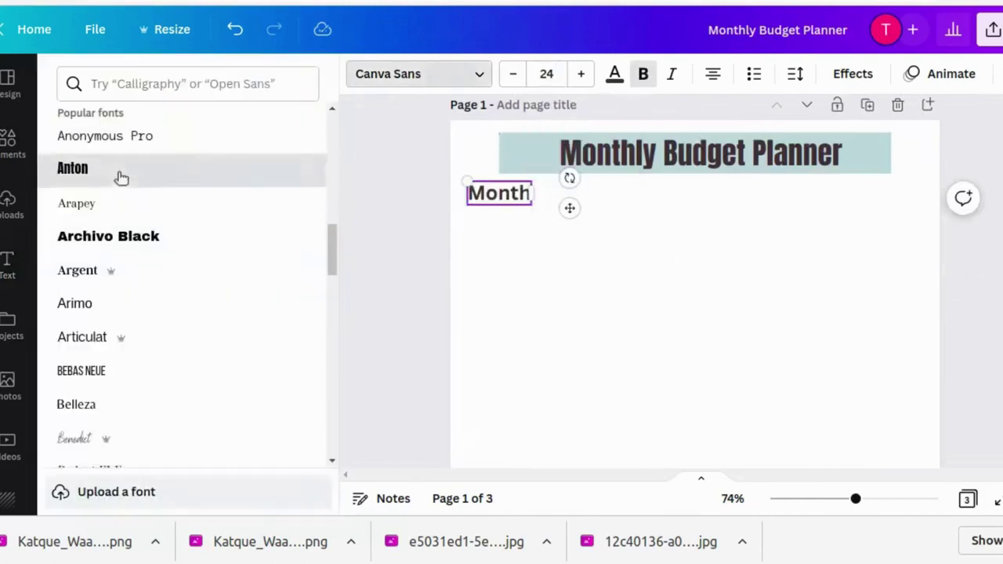
{"action": "left_click", "coordinate": [118, 173]}
{"action": "left_click", "coordinate": [546, 74]}
{"action": "left_click", "coordinate": [614, 73]}
{"action": "left_click", "coordinate": [513, 192]}
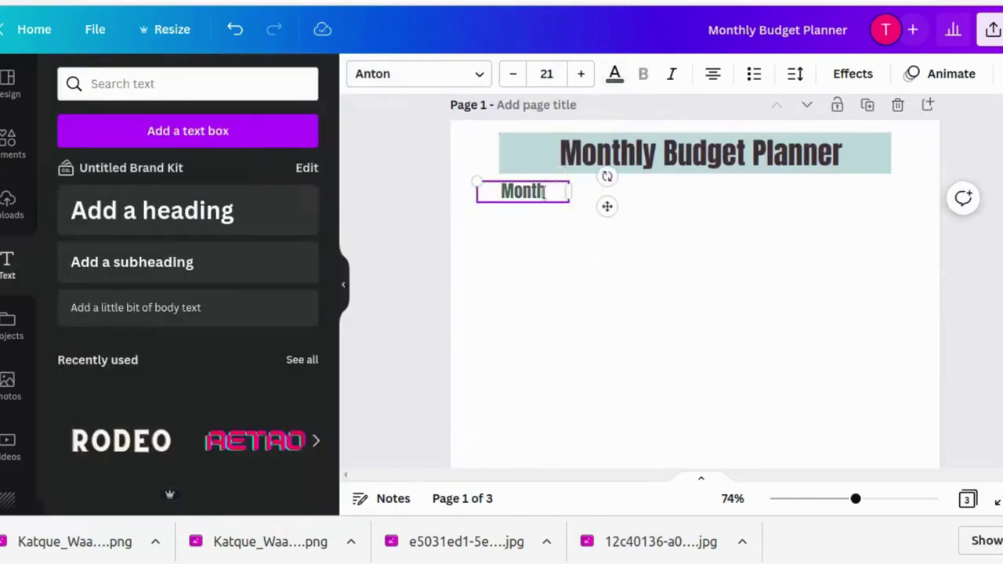
{"action": "type", "text": ":"}
- Add a thin dotted fill-in line beside the Month label and bring the label close to it
{"action": "left_click", "coordinate": [376, 201]}
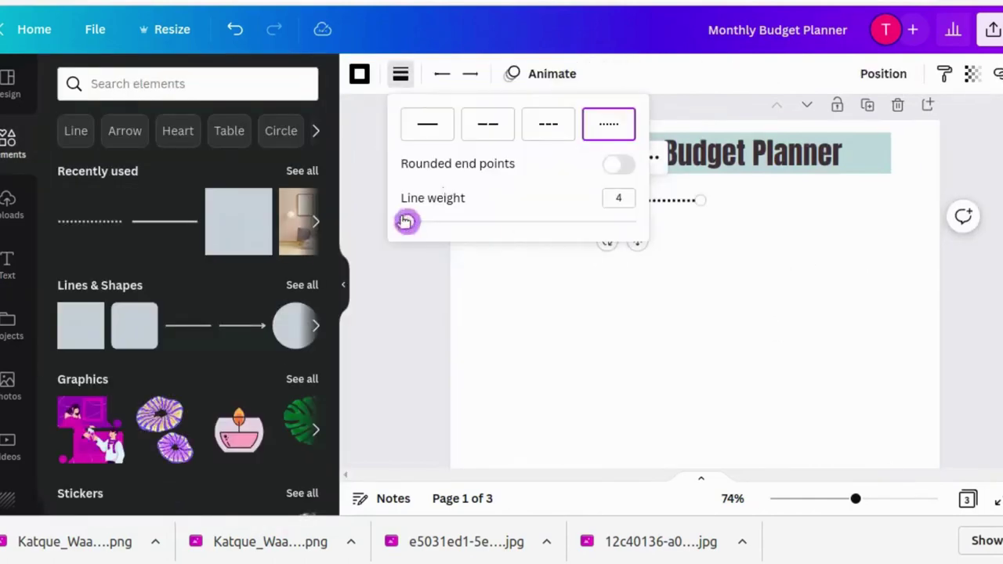
{"action": "left_click", "coordinate": [560, 218]}
{"action": "left_click", "coordinate": [524, 191]}
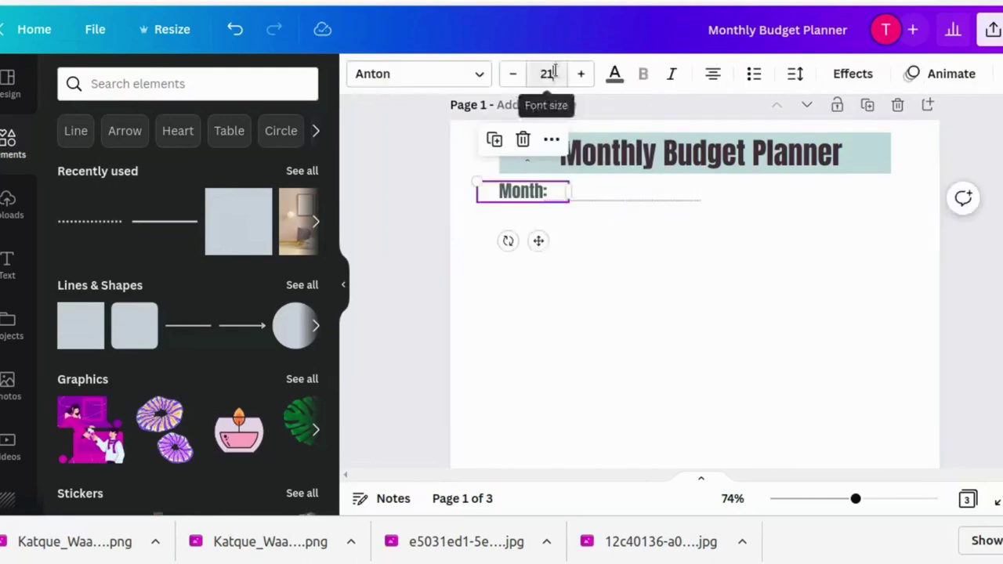
{"action": "left_click", "coordinate": [627, 197]}
{"action": "left_click", "coordinate": [650, 228]}
- Add a subheading reading "My Income" and move it below the Month label
{"action": "left_click", "coordinate": [8, 265]}
{"action": "left_click", "coordinate": [132, 261]}
{"action": "type", "text": "My Income"}
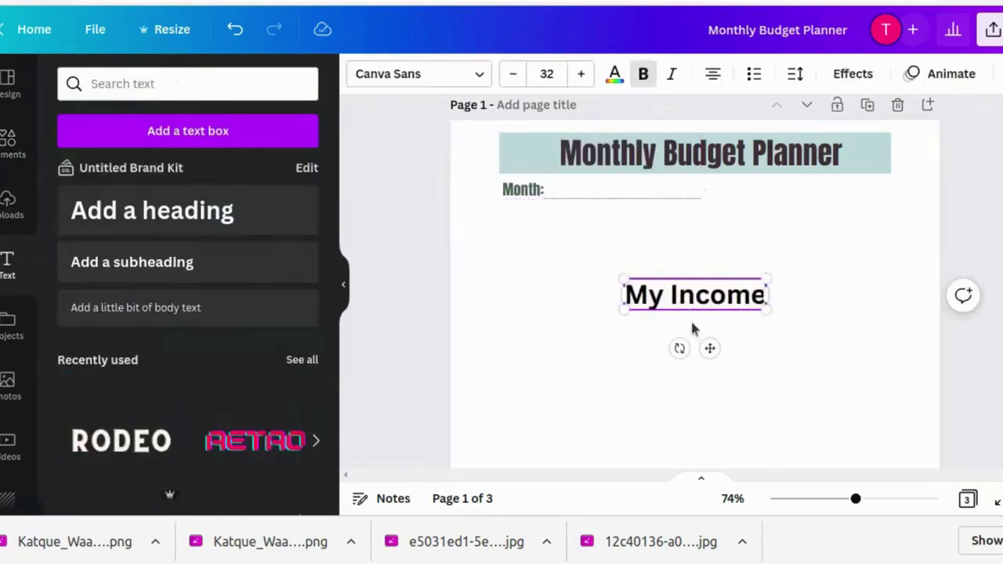
{"action": "left_click_drag", "start_coordinate": [709, 347], "coordinate": [546, 265]}
- Style the My Income label in dark green Anton at size 18 and end it with a colon
{"action": "left_click", "coordinate": [546, 74]}
{"action": "left_click", "coordinate": [543, 212]}
{"action": "left_click", "coordinate": [614, 74]}
{"action": "left_click", "coordinate": [420, 73]}
{"action": "left_click", "coordinate": [74, 168]}
{"action": "left_click", "coordinate": [587, 262]}
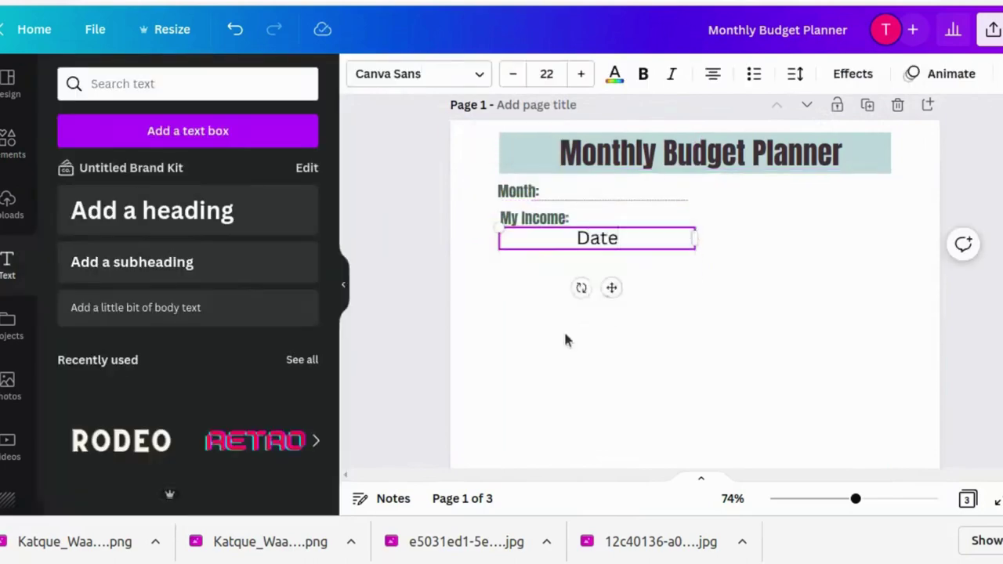
- Place a dark green Belleza Date heading under My Income and add matching Company and Amount headings across the same row
{"action": "left_click_drag", "start_coordinate": [595, 237], "coordinate": [499, 250]}
{"action": "left_click", "coordinate": [614, 73]}
{"action": "left_click", "coordinate": [420, 74]}
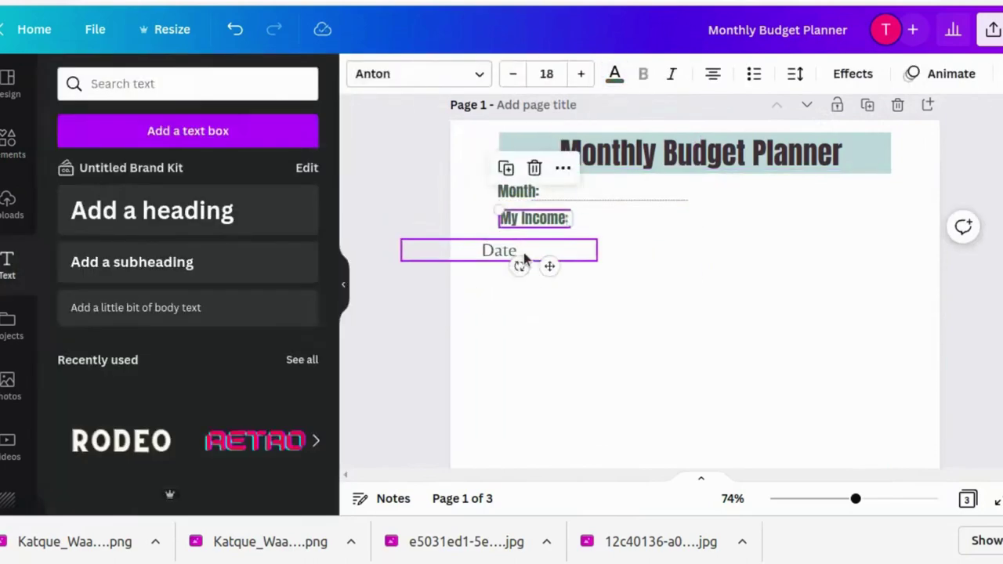
{"action": "left_click_drag", "start_coordinate": [656, 298], "coordinate": [858, 299]}
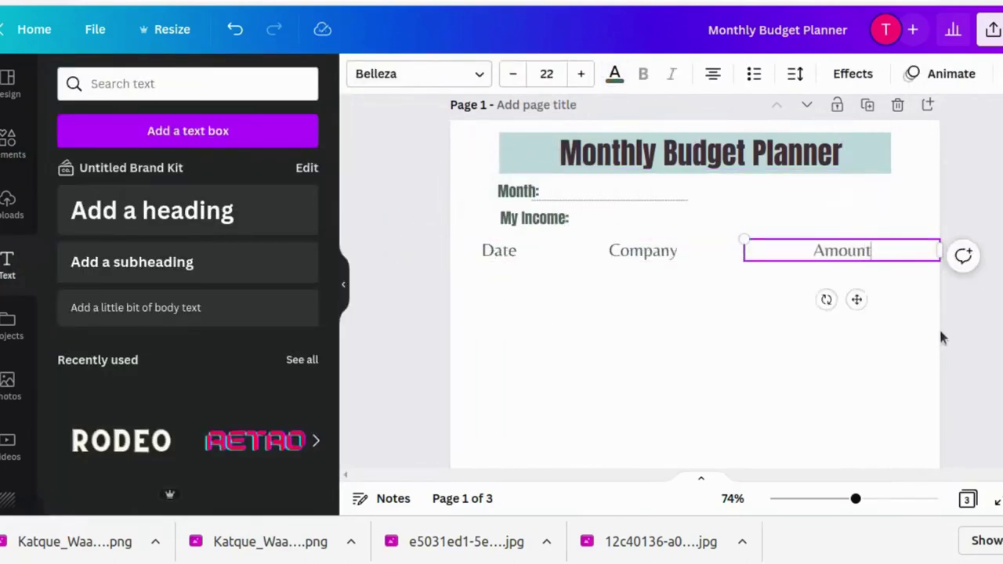
- Set the font size of the Date, Company and Amount headings to 16
{"action": "left_click", "coordinate": [546, 73]}
{"action": "left_click", "coordinate": [545, 247]}
{"action": "left_click", "coordinate": [644, 250]}
{"action": "left_click", "coordinate": [546, 74]}
{"action": "left_click", "coordinate": [545, 280]}
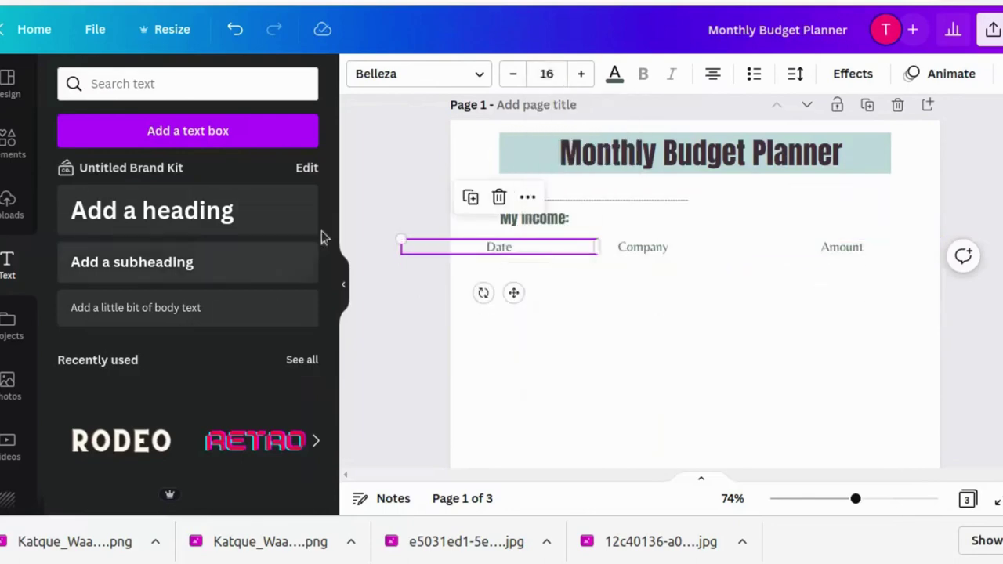
- Add a thin solid horizontal line across the full page width just under the column headings
{"action": "left_click", "coordinate": [11, 142]}
{"action": "left_click", "coordinate": [90, 221]}
{"action": "left_click_drag", "start_coordinate": [588, 264], "coordinate": [938, 254]}
{"action": "left_click", "coordinate": [401, 74]}
{"action": "left_click", "coordinate": [604, 257]}
- Add another line, rotate it 90° and place it as a thin vertical divider between Date and Company
{"action": "left_click", "coordinate": [90, 221]}
{"action": "left_click_drag", "start_coordinate": [679, 426], "coordinate": [594, 347]}
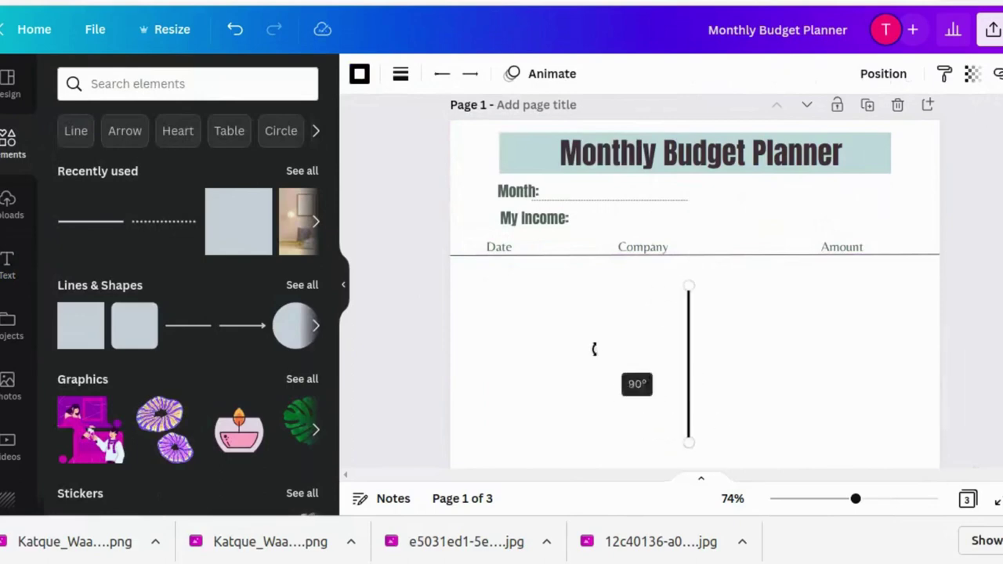
{"action": "left_click_drag", "start_coordinate": [687, 361], "coordinate": [609, 313]}
{"action": "left_click", "coordinate": [400, 74]}
{"action": "left_click", "coordinate": [498, 83]}
- Colour the horizontal line dark magenta from the Calm palette and duplicate it into six evenly spaced, aligned row lines below
{"action": "left_click", "coordinate": [360, 73]}
{"action": "left_click", "coordinate": [121, 403]}
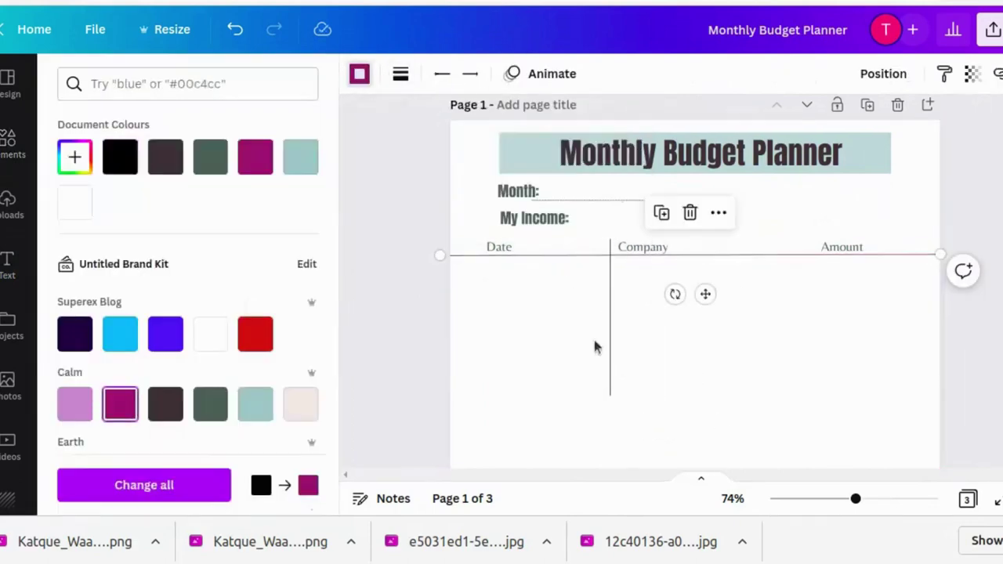
{"action": "left_click", "coordinate": [633, 275]}
{"action": "key", "text": "ctrl+d"}
{"action": "left_click_drag", "start_coordinate": [716, 311], "coordinate": [712, 324]}
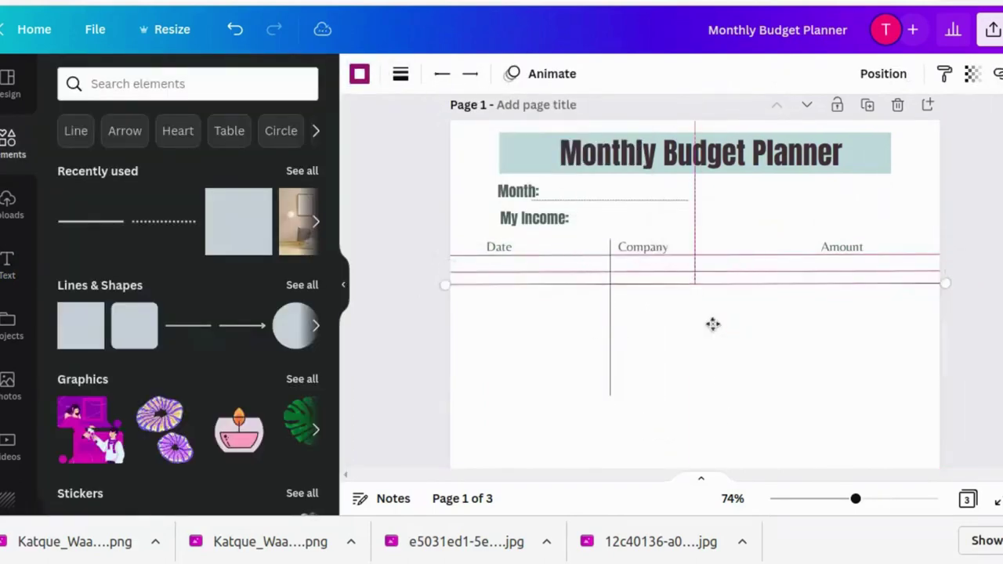
{"action": "left_click", "coordinate": [665, 248]}
{"action": "left_click", "coordinate": [657, 274]}
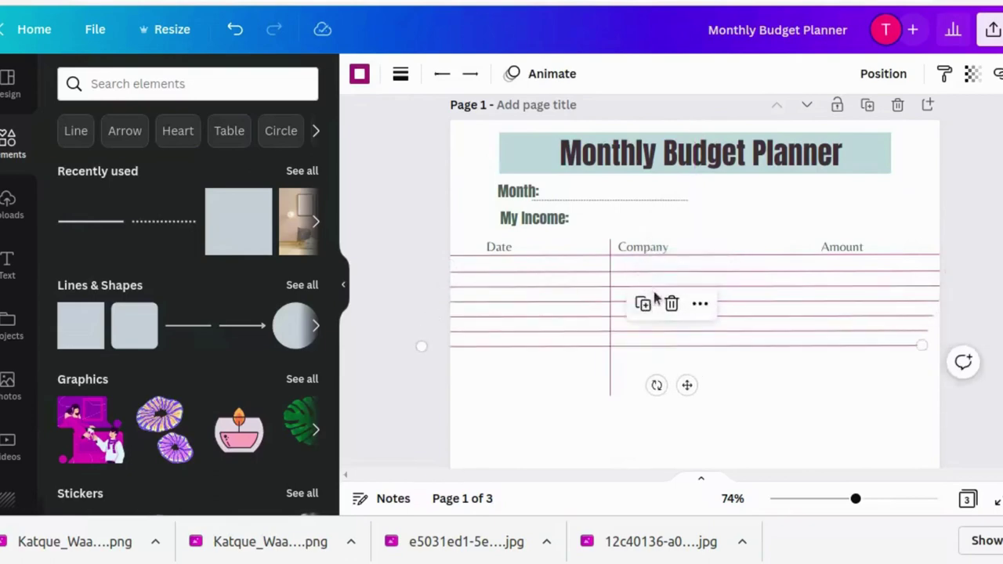
{"action": "left_click_drag", "start_coordinate": [654, 345], "coordinate": [773, 331]}
- Duplicate the vertical divider, placing the copy just before Amount and ending it at the last row line
{"action": "left_click", "coordinate": [610, 368]}
{"action": "key", "text": "ctrl+d"}
{"action": "left_click_drag", "start_coordinate": [812, 392], "coordinate": [811, 347]}
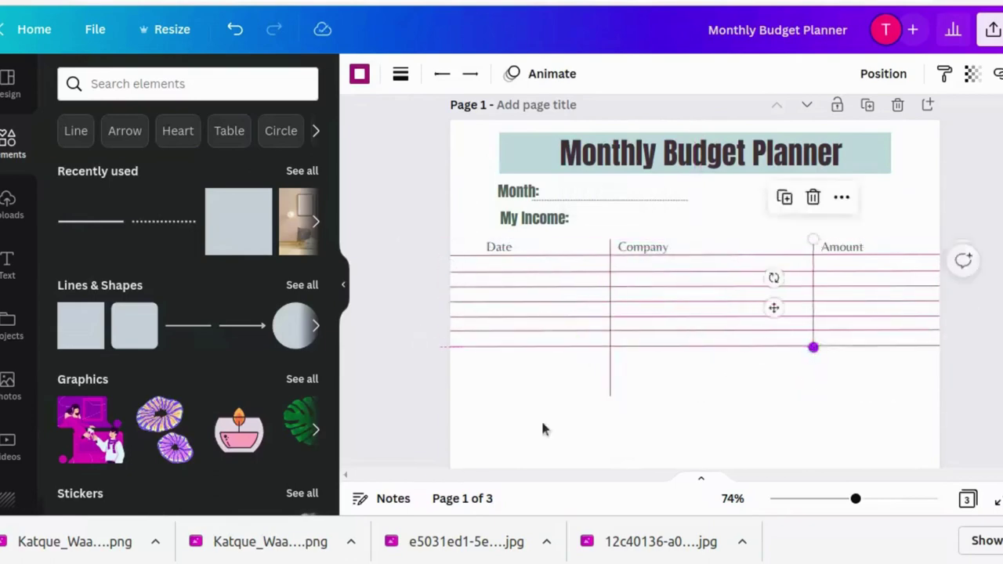
- Shorten the divider before Company to the last row line and add a row line above the column headings
{"action": "left_click_drag", "start_coordinate": [610, 396], "coordinate": [609, 344]}
{"action": "left_click", "coordinate": [813, 347]}
{"action": "left_click_drag", "start_coordinate": [812, 347], "coordinate": [811, 345]}
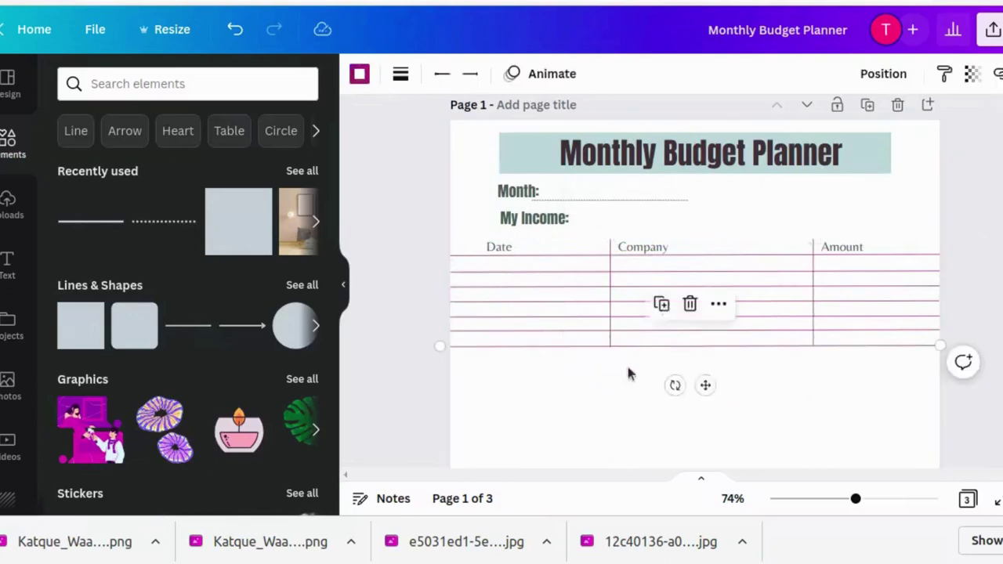
{"action": "left_click", "coordinate": [792, 253]}
- Add a square shape and reshape it into a thin horizontal bar directly below the income table's last row line
{"action": "left_click_drag", "start_coordinate": [238, 222], "coordinate": [736, 405]}
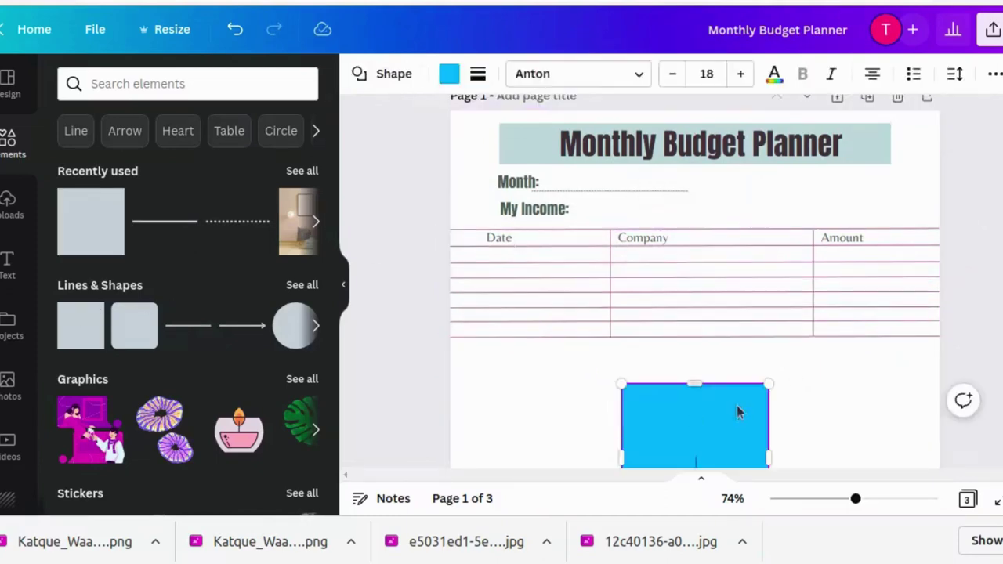
{"action": "scroll", "coordinate": [695, 329], "scroll_direction": "down", "scroll_amount": 3}
{"action": "left_click_drag", "start_coordinate": [694, 258], "coordinate": [604, 225]}
{"action": "scroll", "coordinate": [604, 298], "scroll_direction": "up", "scroll_amount": 2}
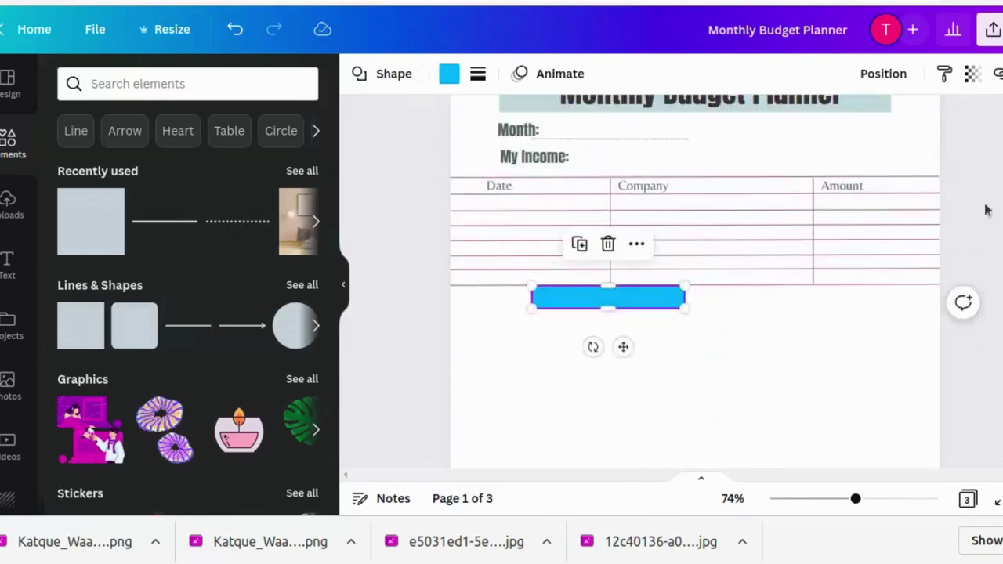
- Fit the bar behind the Date heading, colour it pale pink and place matching copies behind the Company and Amount headings
{"action": "left_click_drag", "start_coordinate": [604, 298], "coordinate": [527, 193]}
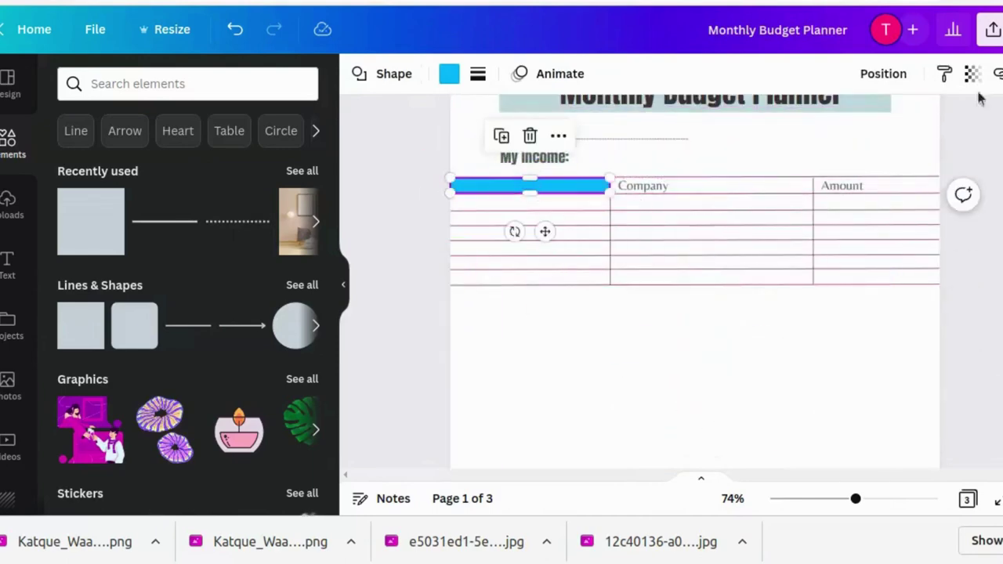
{"action": "key", "text": "ctrl+z"}
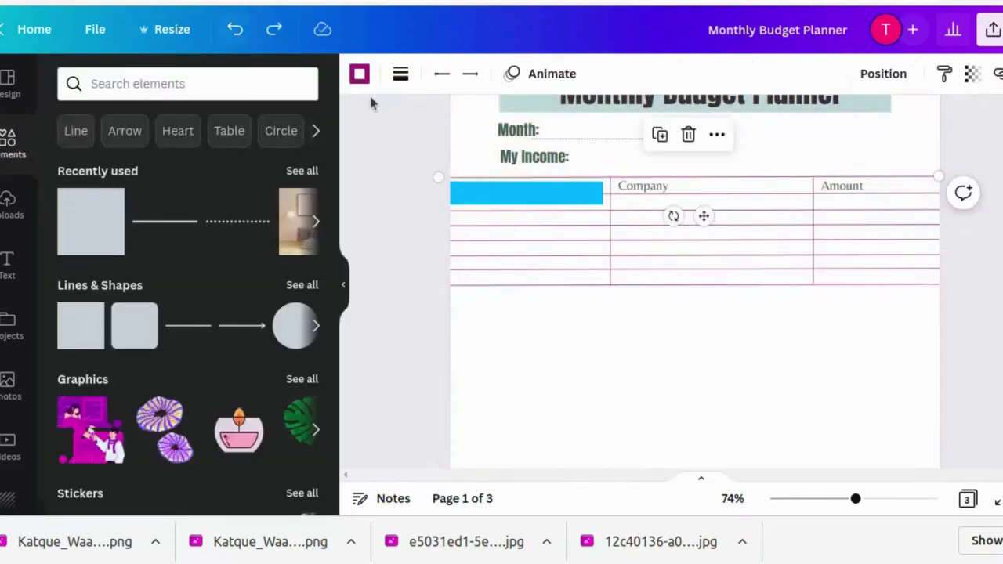
{"action": "key", "text": "ctrl+y"}
{"action": "left_click_drag", "start_coordinate": [510, 186], "coordinate": [629, 178]}
{"action": "left_click_drag", "start_coordinate": [678, 228], "coordinate": [716, 231]}
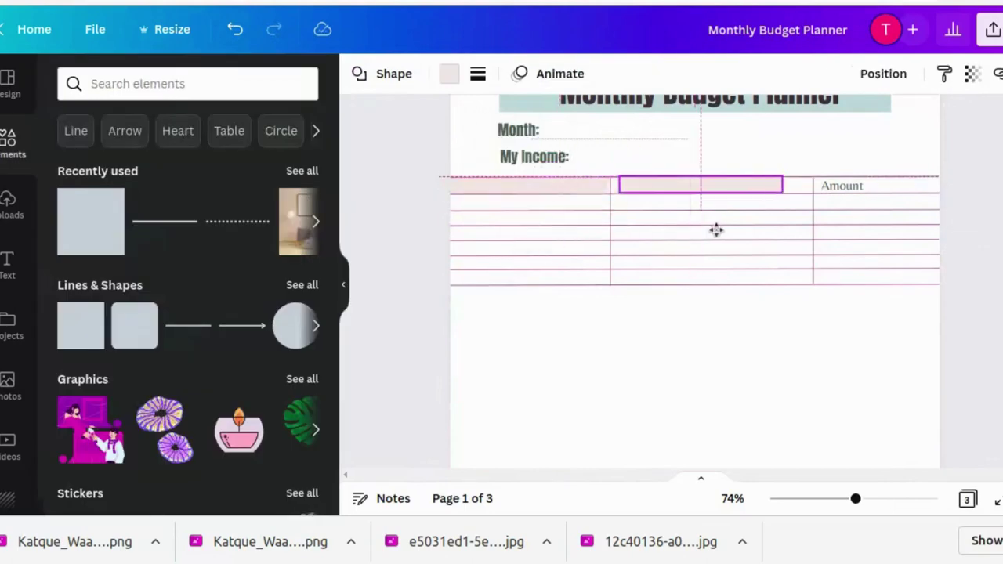
{"action": "left_click_drag", "start_coordinate": [775, 185], "coordinate": [893, 179]}
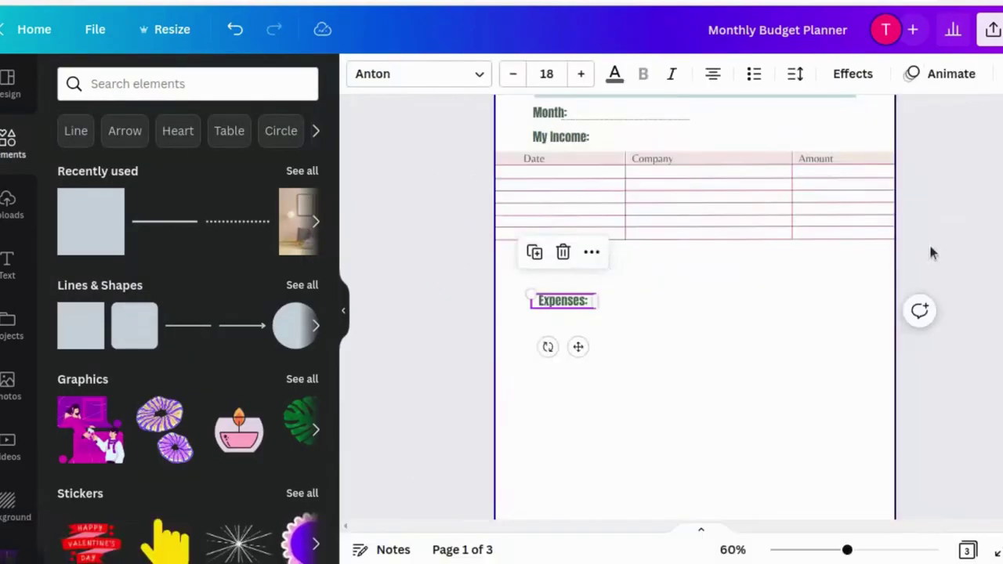
- Duplicate the whole income table, move the Expenses heading up beneath the original and place the copied table directly under that heading
{"action": "left_click_drag", "start_coordinate": [458, 145], "coordinate": [727, 264]}
{"action": "left_click", "coordinate": [708, 282]}
{"action": "left_click", "coordinate": [651, 284]}
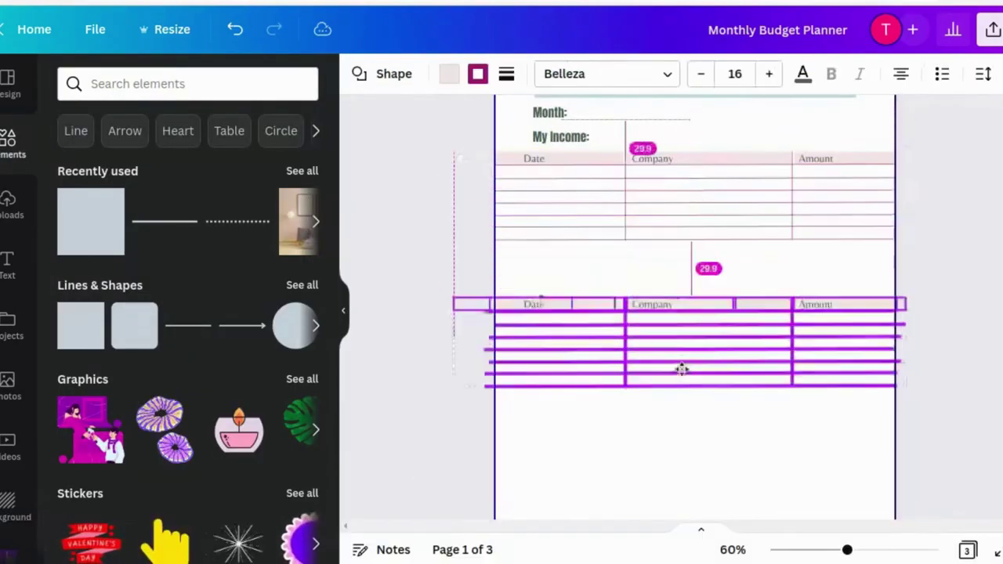
{"action": "left_click_drag", "start_coordinate": [679, 365], "coordinate": [679, 403]}
{"action": "left_click_drag", "start_coordinate": [562, 300], "coordinate": [563, 253]}
{"action": "left_click", "coordinate": [477, 352]}
{"action": "left_click_drag", "start_coordinate": [678, 400], "coordinate": [689, 320]}
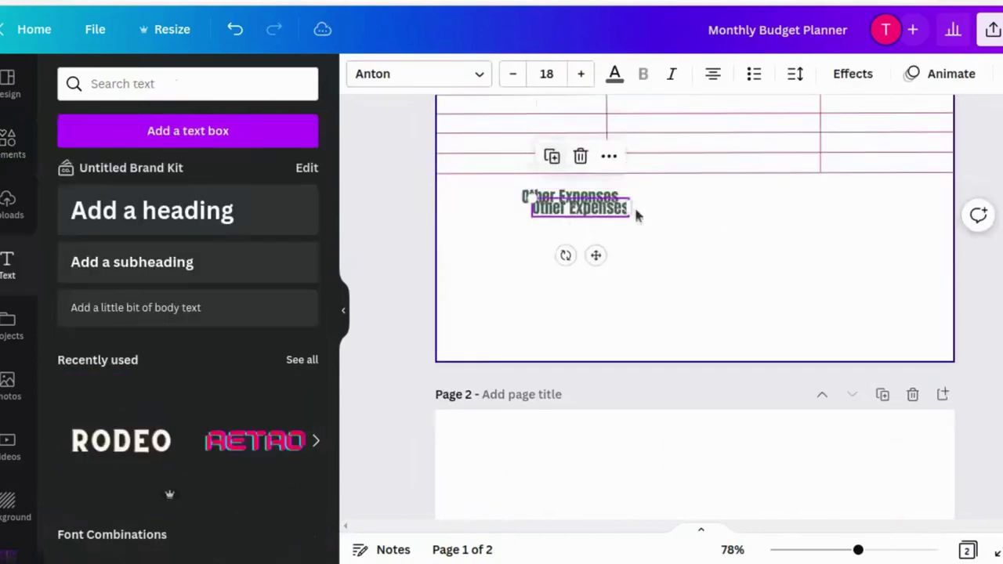
- Place the duplicated Other Expenses heading beside the original and change its text to "Monthly Goals"
{"action": "left_click_drag", "start_coordinate": [637, 214], "coordinate": [775, 196]}
{"action": "type", "text": "Monthly Goals"}
{"action": "left_click", "coordinate": [572, 194]}
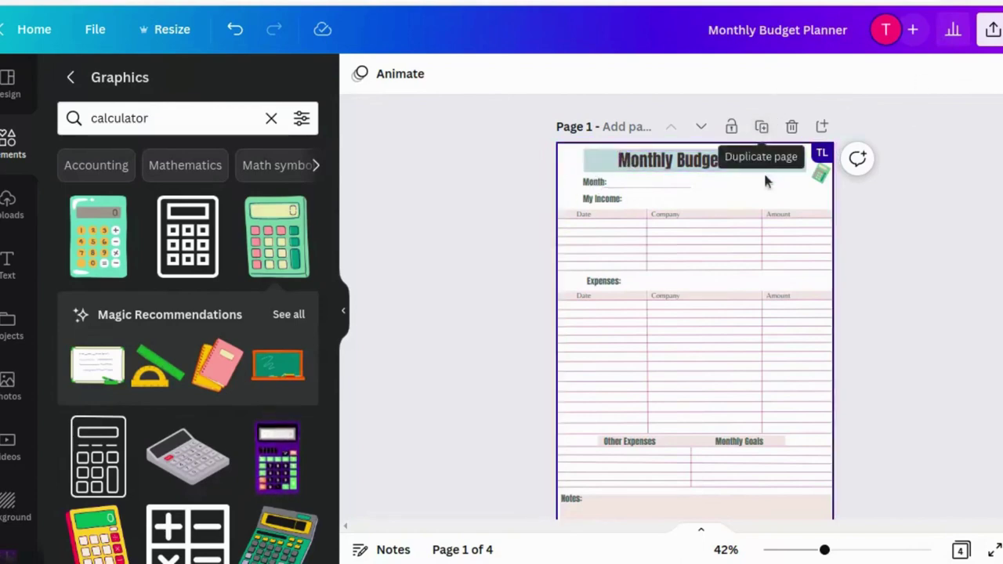
- Duplicate the finished planner page and recolour the copy's title bar dark green from the Calm palette
{"action": "left_click", "coordinate": [761, 128]}
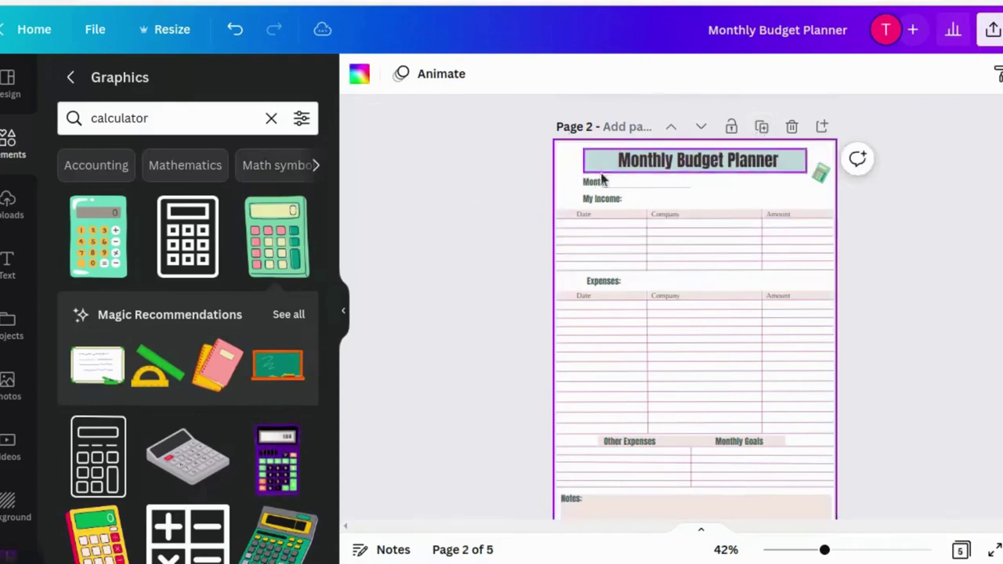
{"action": "left_click", "coordinate": [596, 165]}
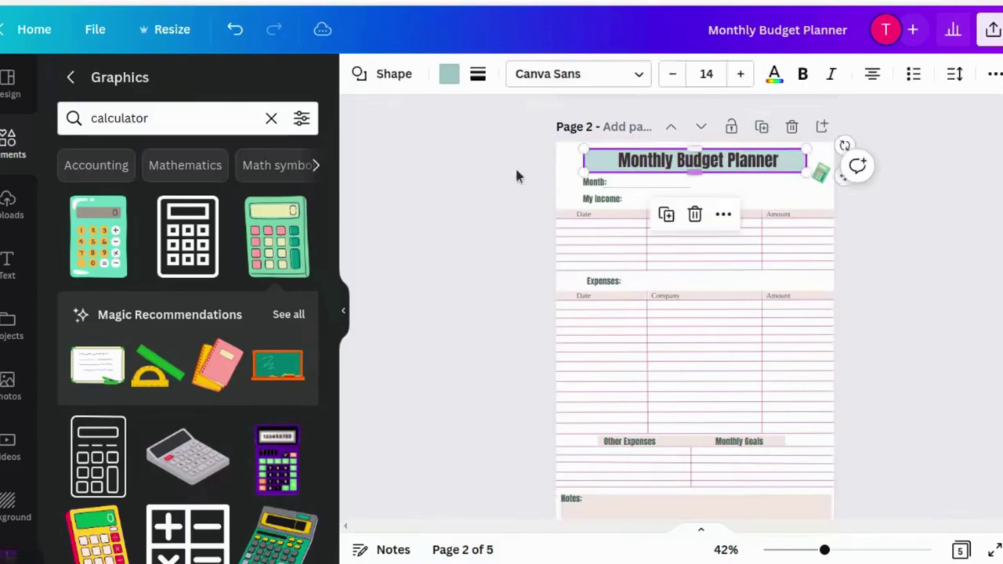
{"action": "left_click", "coordinate": [448, 73]}
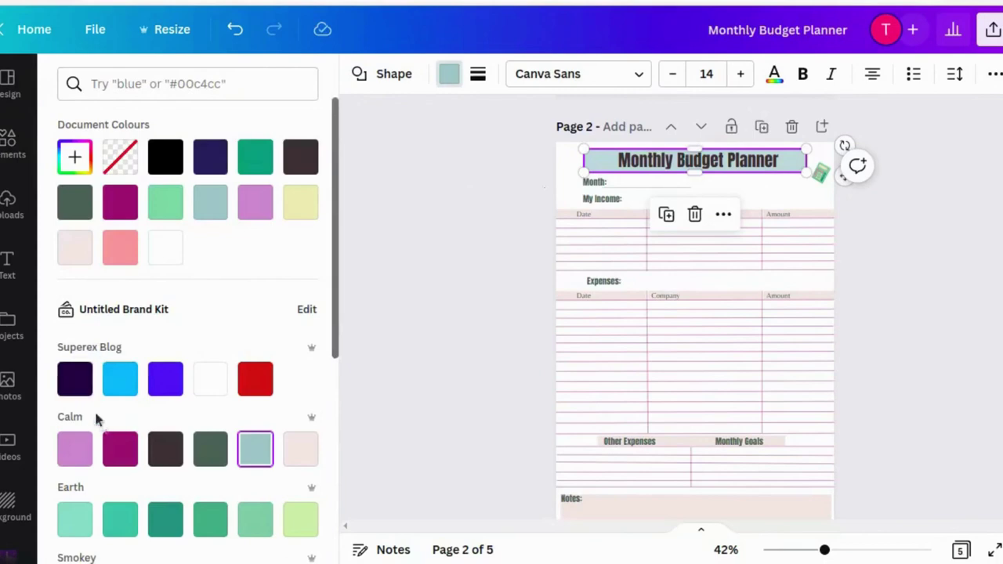
{"action": "left_click", "coordinate": [165, 449]}
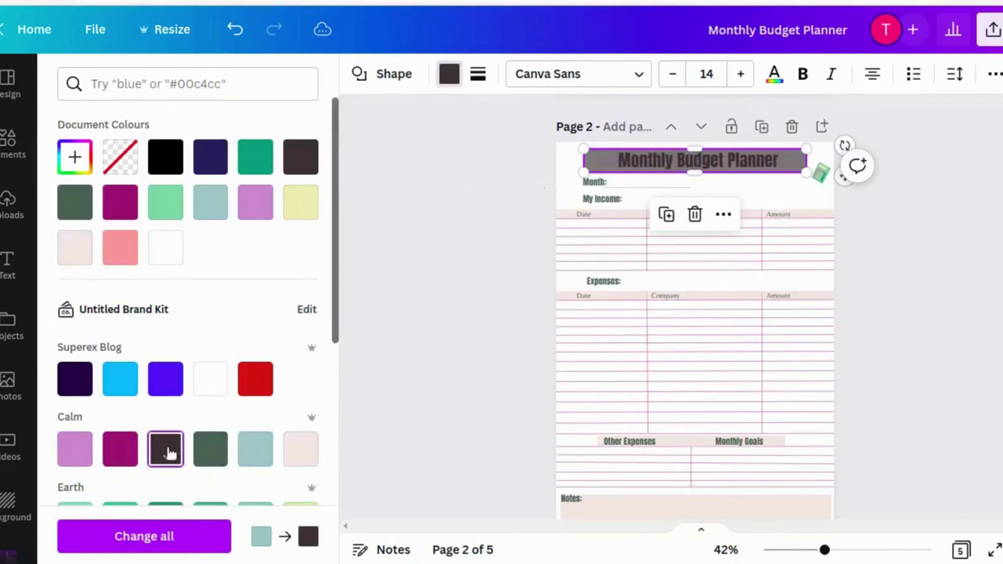
{"action": "left_click", "coordinate": [209, 457]}
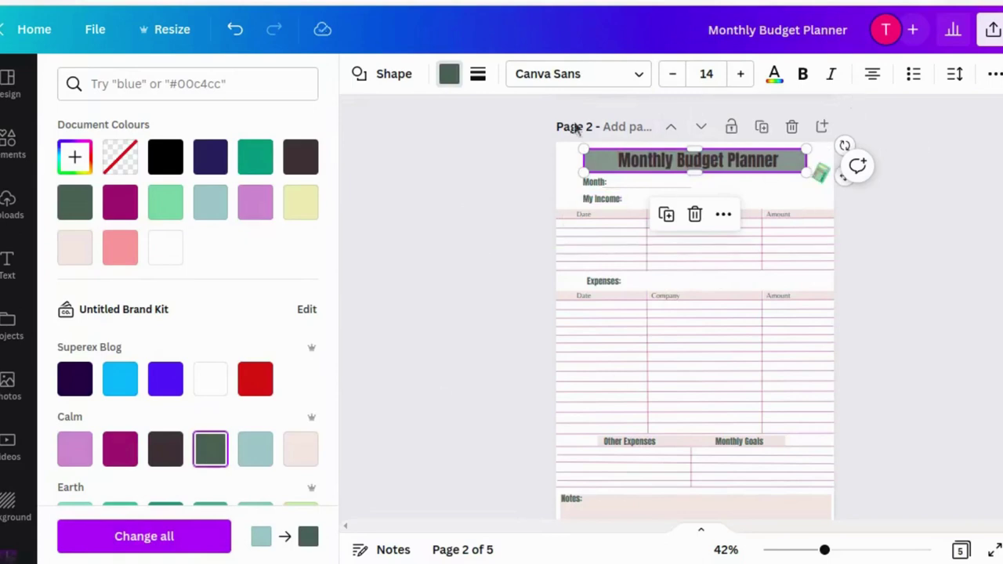
- Recolour the title bar on page 5 pale pink from the Calm palette, trying light teal first
{"action": "scroll", "coordinate": [598, 284], "scroll_direction": "down", "scroll_amount": 5}
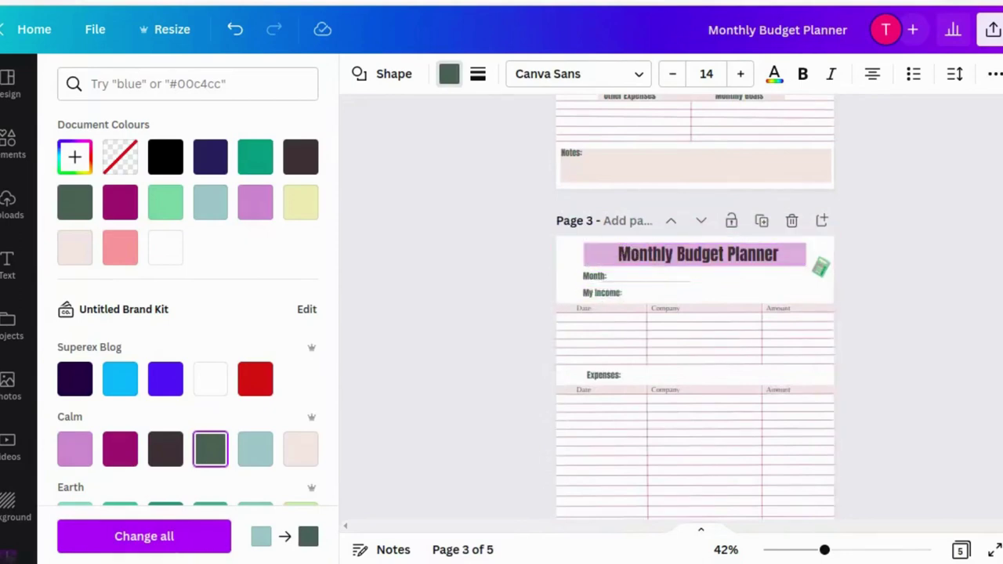
{"action": "scroll", "coordinate": [656, 345], "scroll_direction": "down", "scroll_amount": 5}
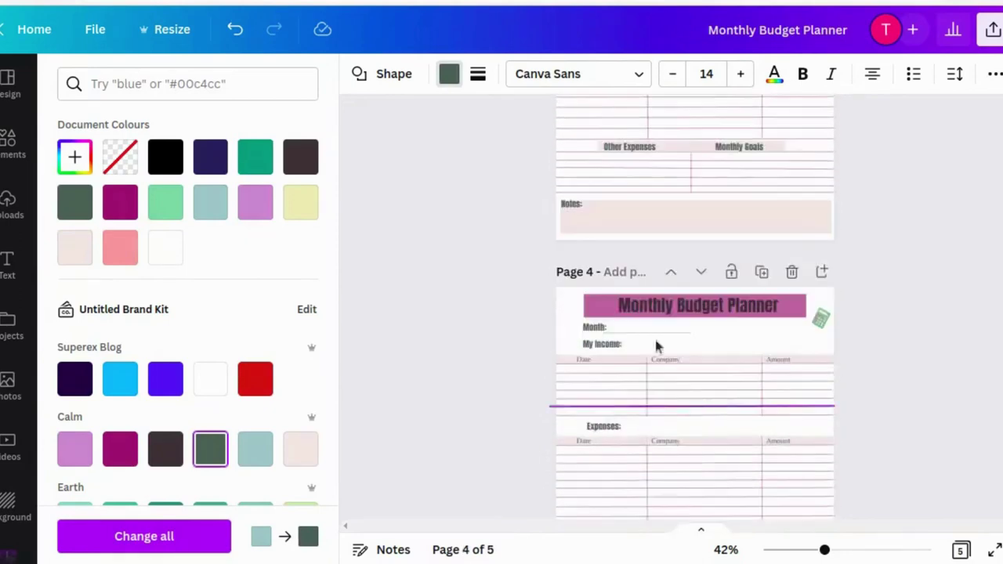
{"action": "scroll", "coordinate": [695, 313], "scroll_direction": "down", "scroll_amount": 5}
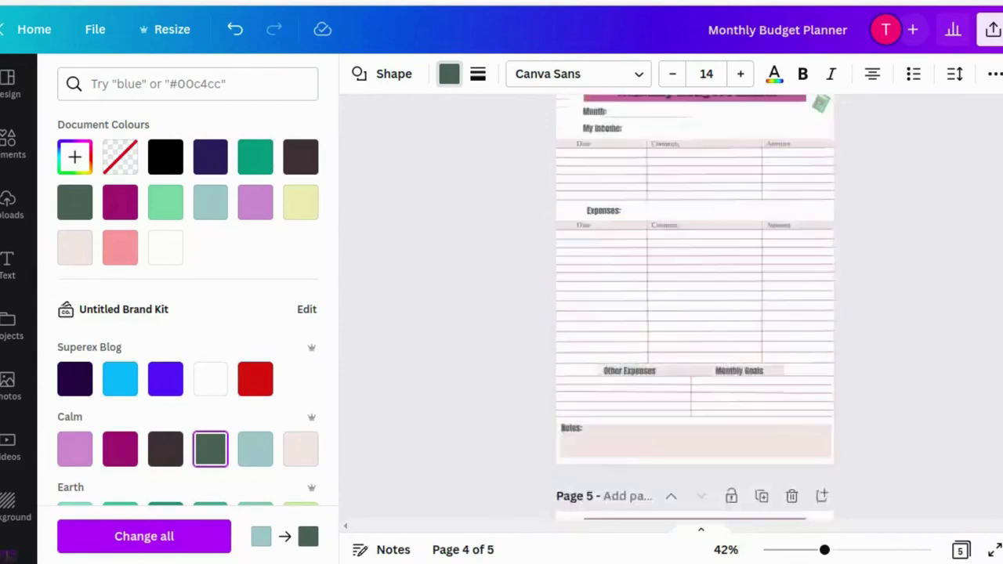
{"action": "scroll", "coordinate": [531, 123], "scroll_direction": "down", "scroll_amount": 1}
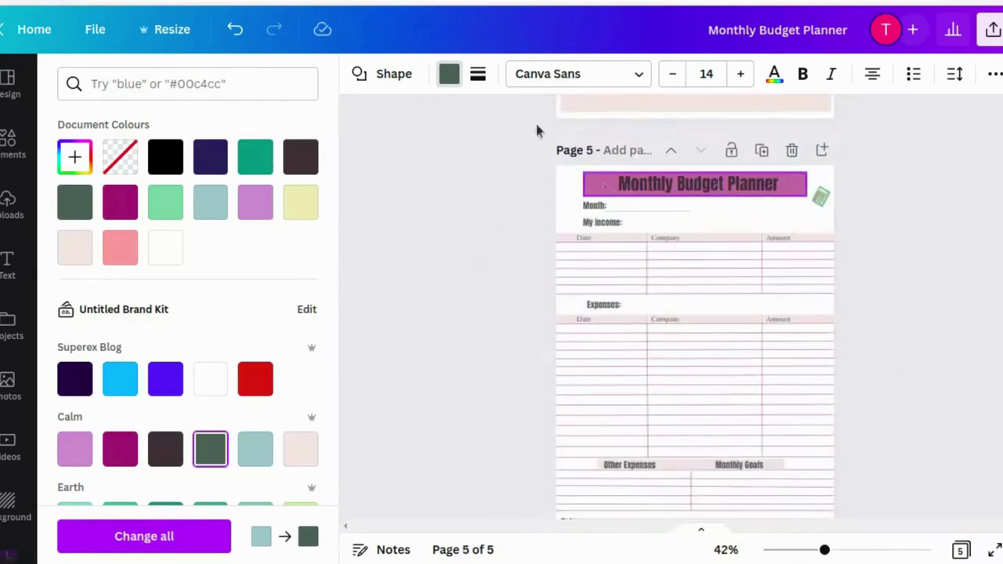
{"action": "left_click", "coordinate": [257, 454]}
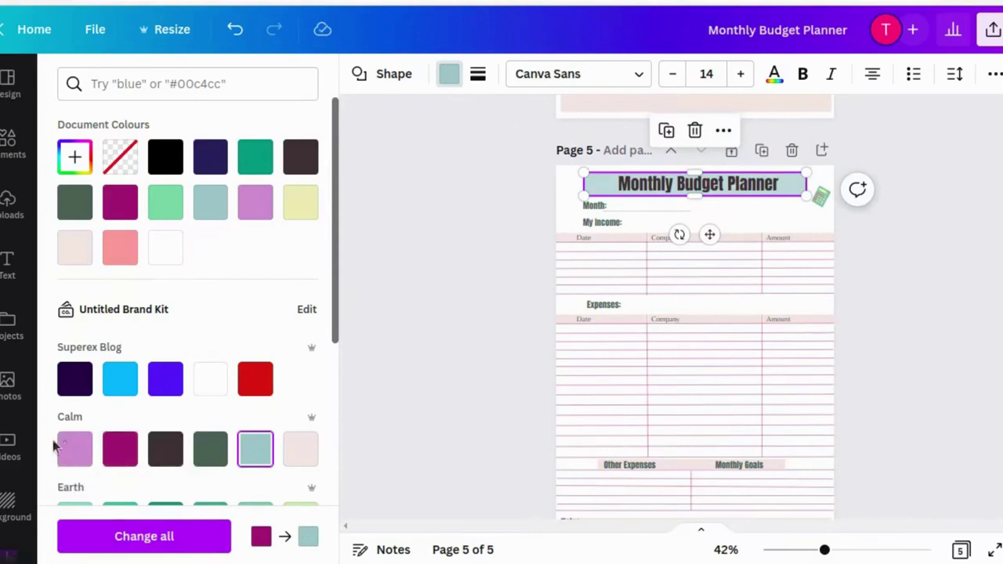
{"action": "left_click", "coordinate": [299, 458]}
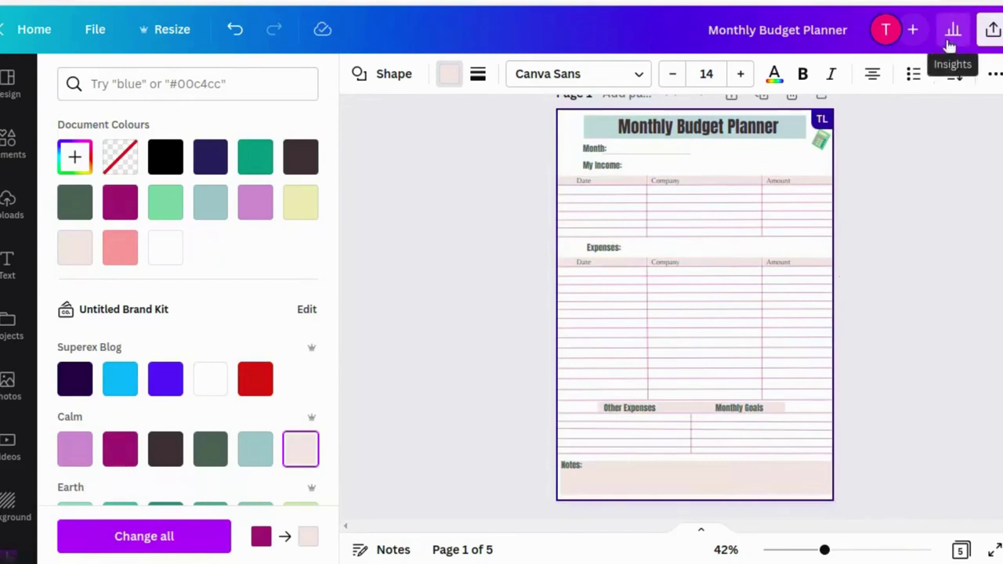
- Open the sharing options for the planner design and choose to share it as a template link
{"action": "left_click", "coordinate": [993, 30]}
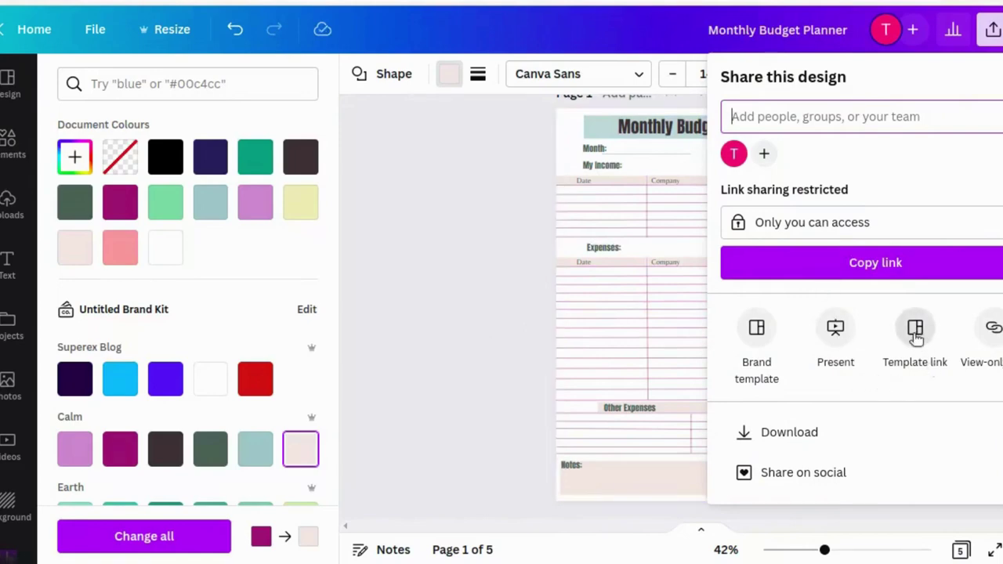
{"action": "left_click", "coordinate": [915, 336]}
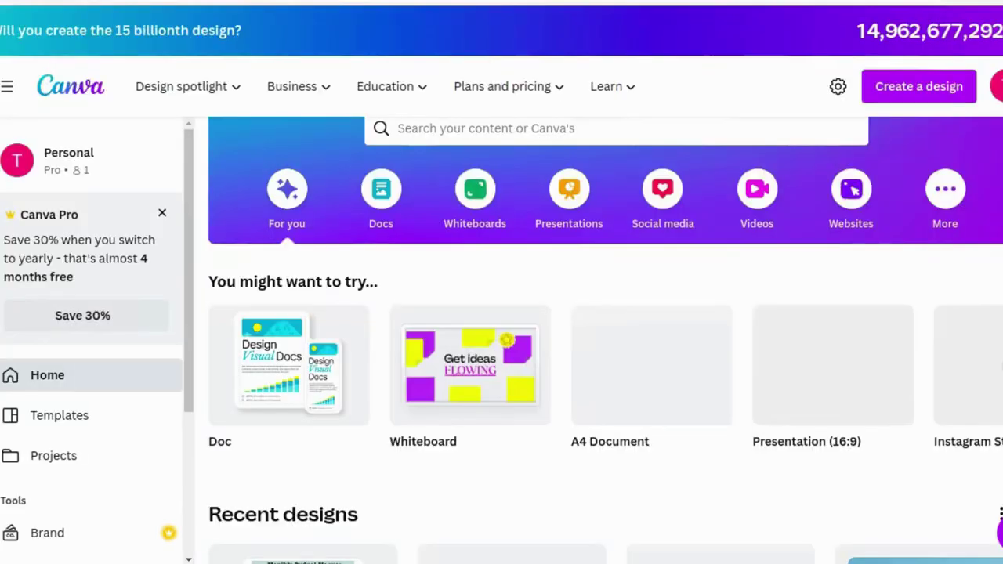
- Create a new blank A5 design and set its page background to pale pink from the Calm palette
{"action": "left_click", "coordinate": [910, 89]}
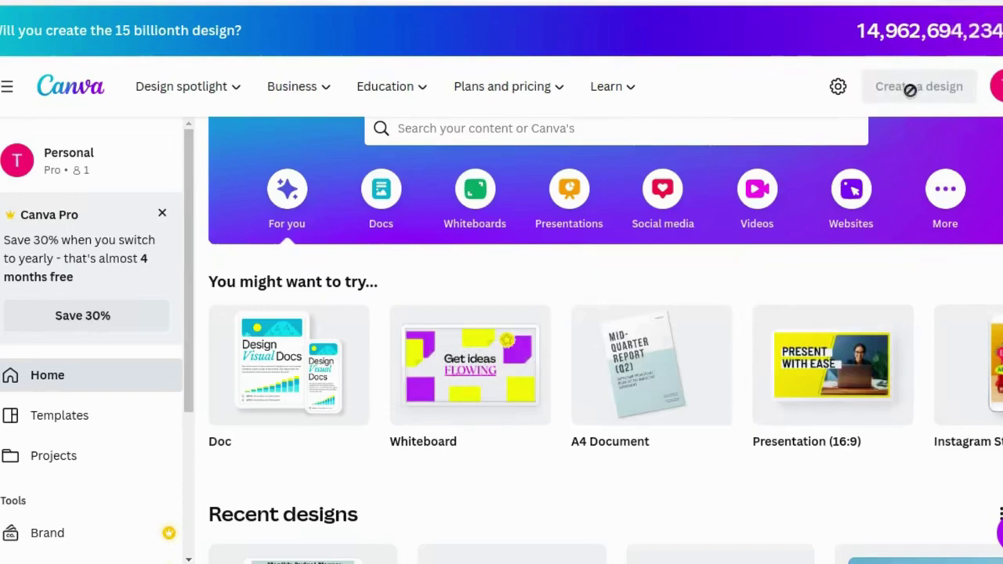
{"action": "left_click", "coordinate": [907, 88]}
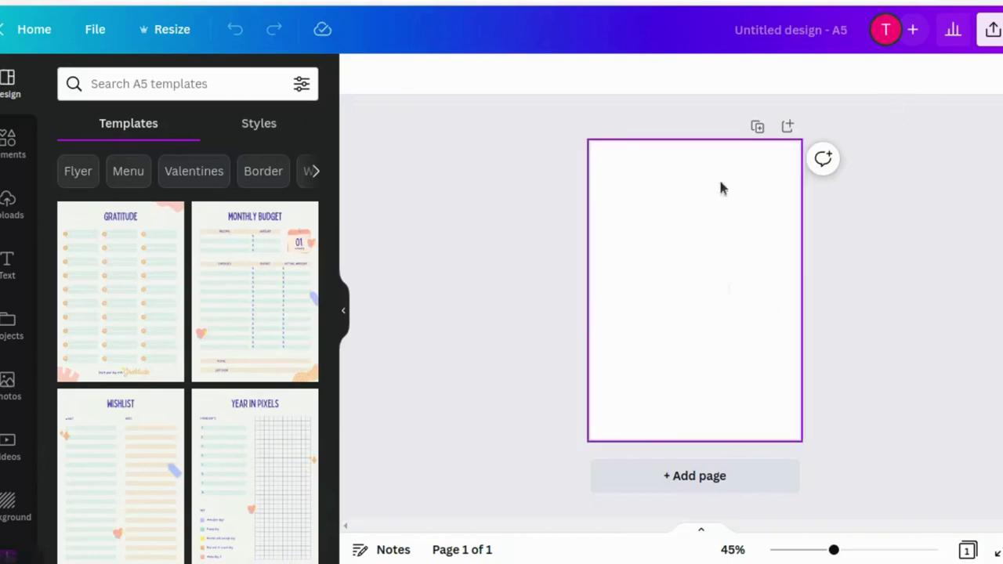
{"action": "left_click", "coordinate": [694, 244]}
{"action": "left_click", "coordinate": [361, 76]}
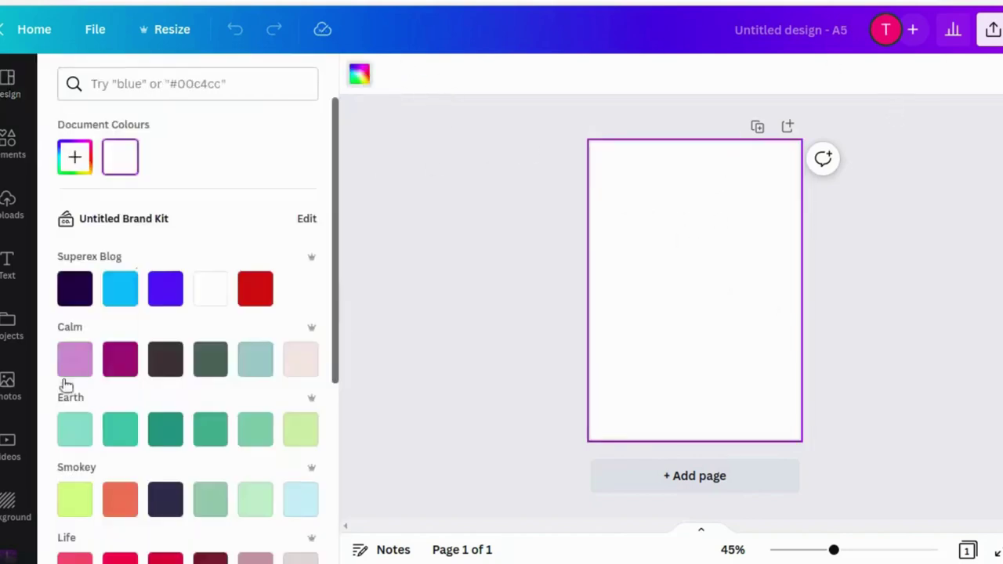
{"action": "left_click", "coordinate": [297, 365]}
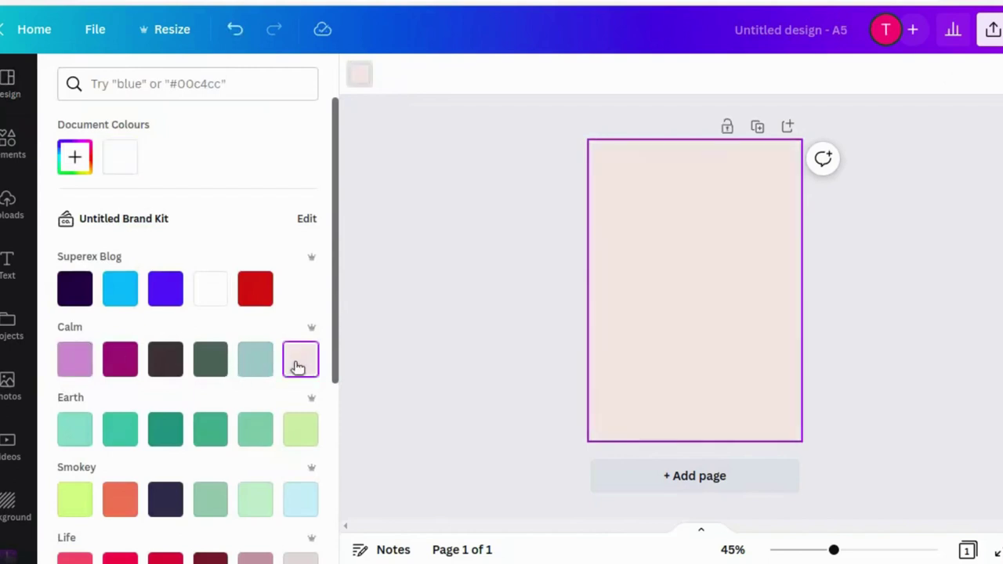
- Add a pill-shaped button labelled "Click to access your Planner" mid-page and widen it
{"action": "left_click", "coordinate": [10, 145]}
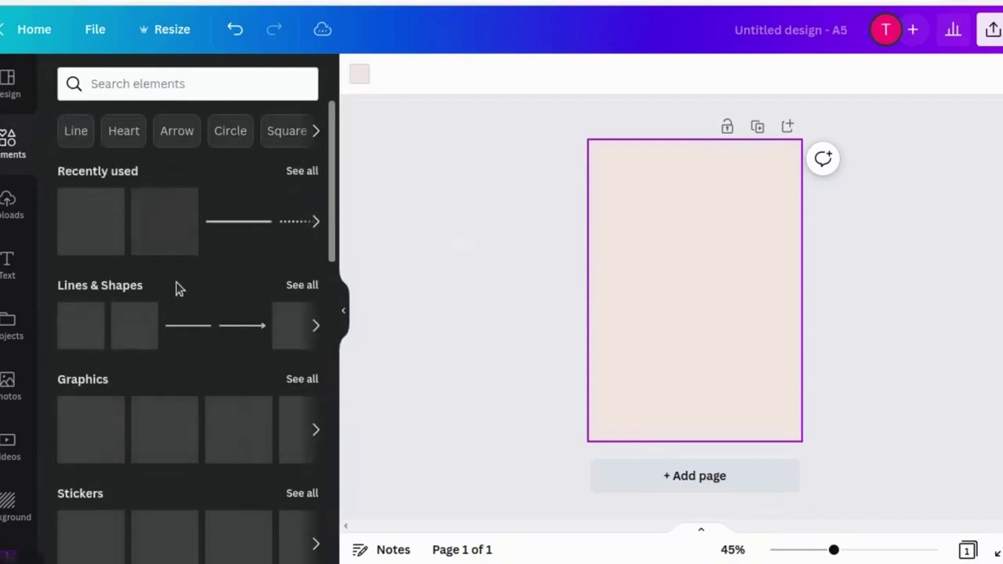
{"action": "left_click", "coordinate": [302, 285]}
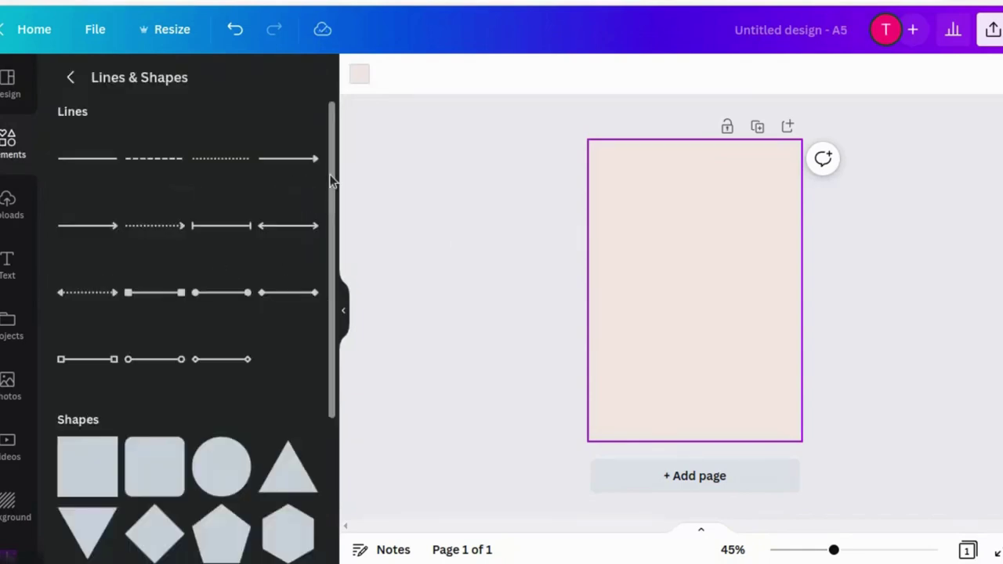
{"action": "left_click_drag", "start_coordinate": [332, 181], "coordinate": [354, 423]}
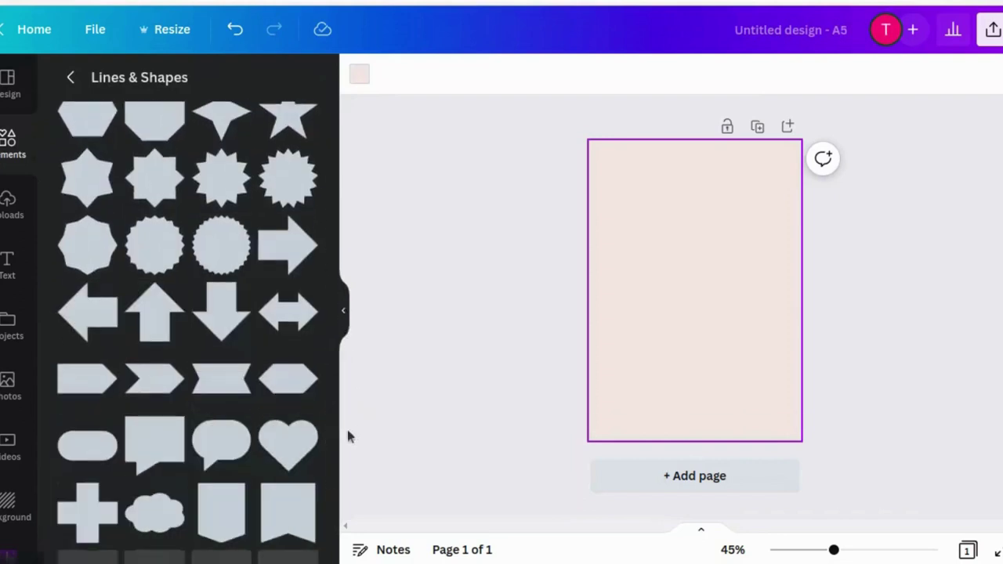
{"action": "left_click", "coordinate": [88, 451]}
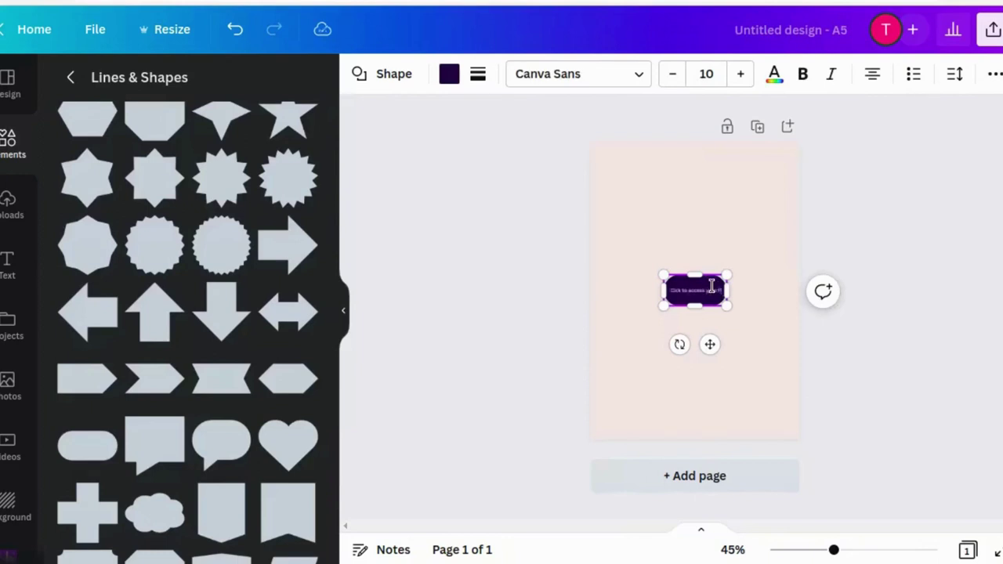
{"action": "left_click_drag", "start_coordinate": [729, 291], "coordinate": [768, 290]}
{"action": "left_click_drag", "start_coordinate": [729, 345], "coordinate": [717, 349]}
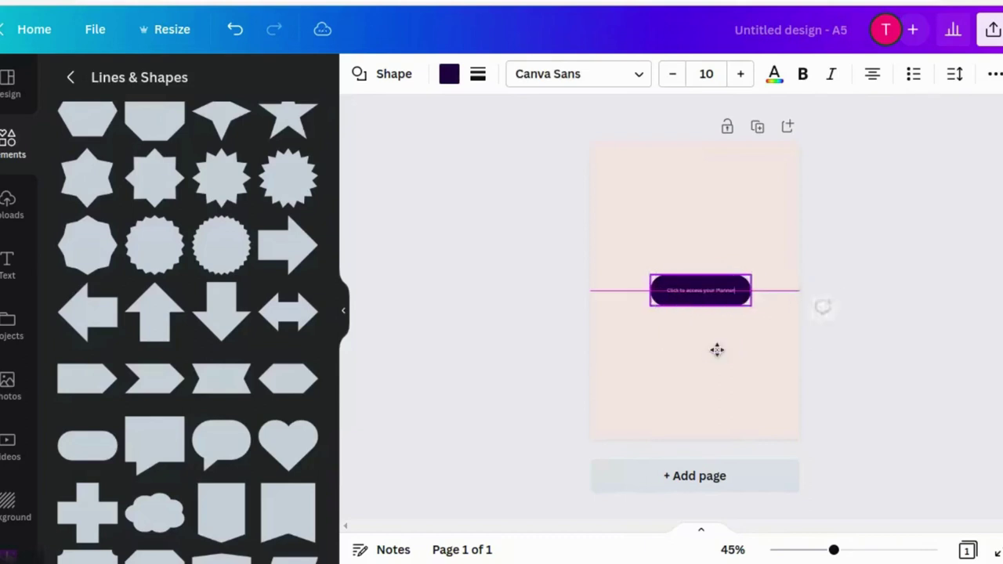
- Set the button text size to 21 and widen the shape on both sides until the label fits on one line
{"action": "left_click", "coordinate": [706, 74]}
{"action": "left_click", "coordinate": [719, 319]}
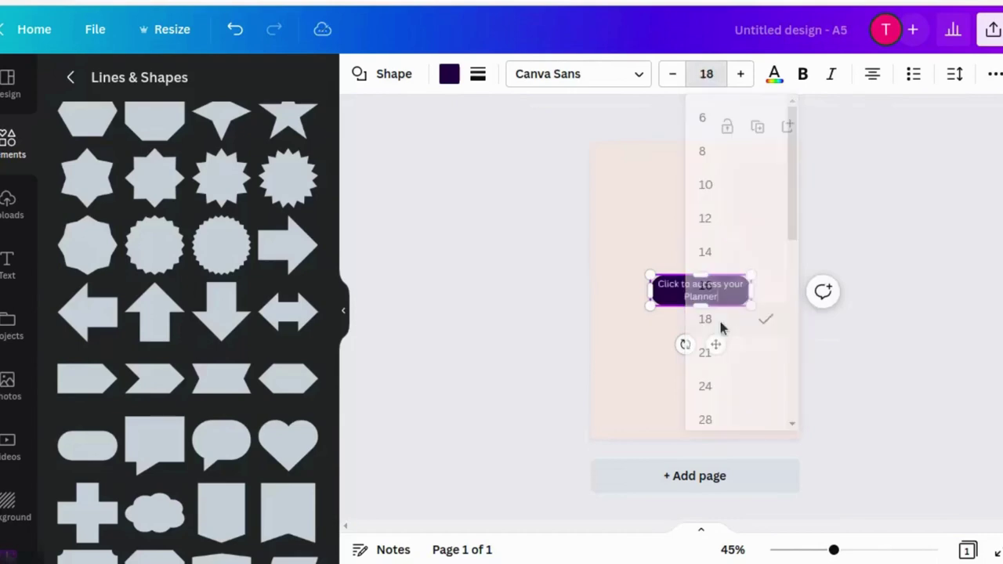
{"action": "left_click", "coordinate": [709, 72]}
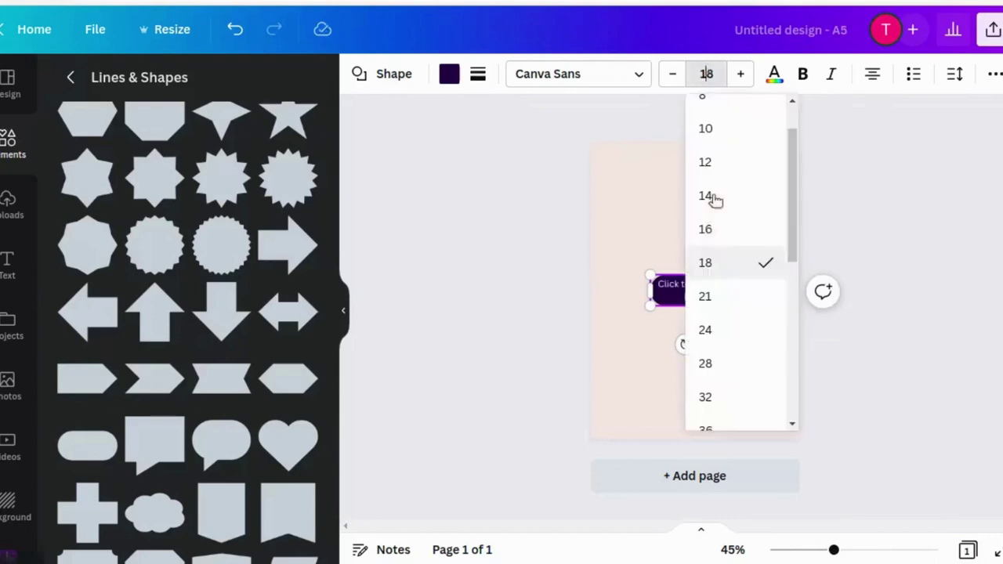
{"action": "left_click", "coordinate": [722, 306]}
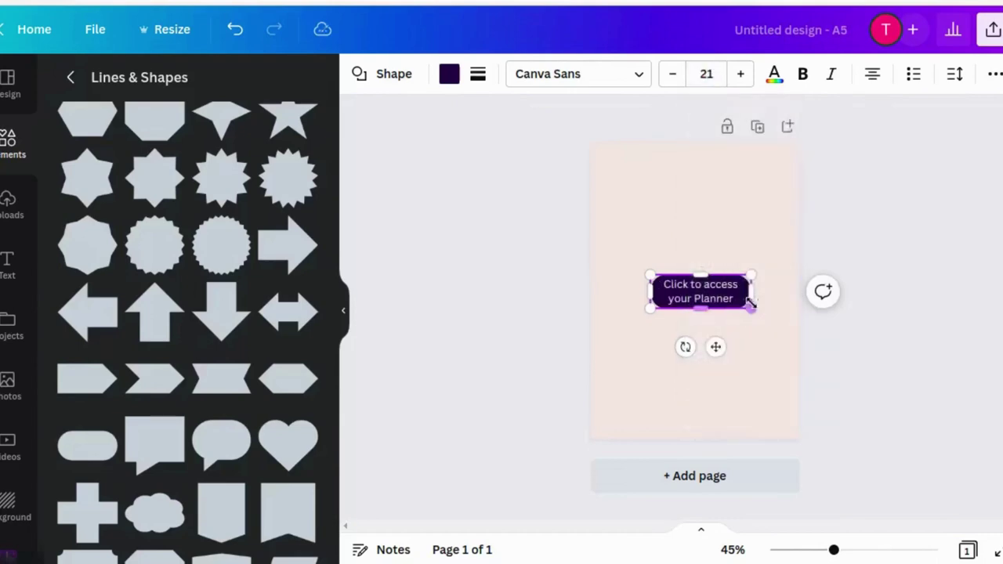
{"action": "left_click_drag", "start_coordinate": [757, 293], "coordinate": [779, 293]}
{"action": "left_click_drag", "start_coordinate": [660, 293], "coordinate": [610, 292]}
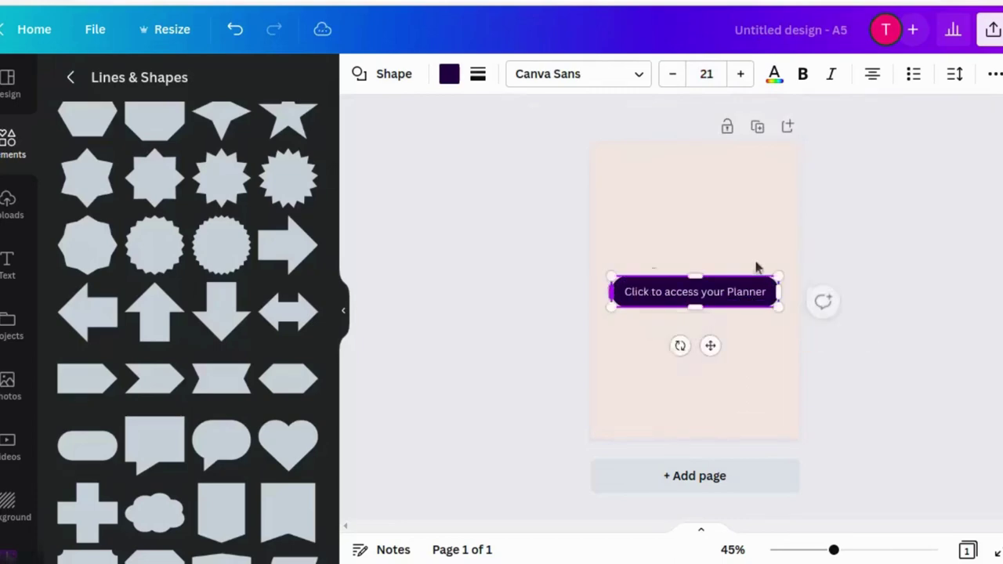
{"action": "double_click", "coordinate": [708, 292]}
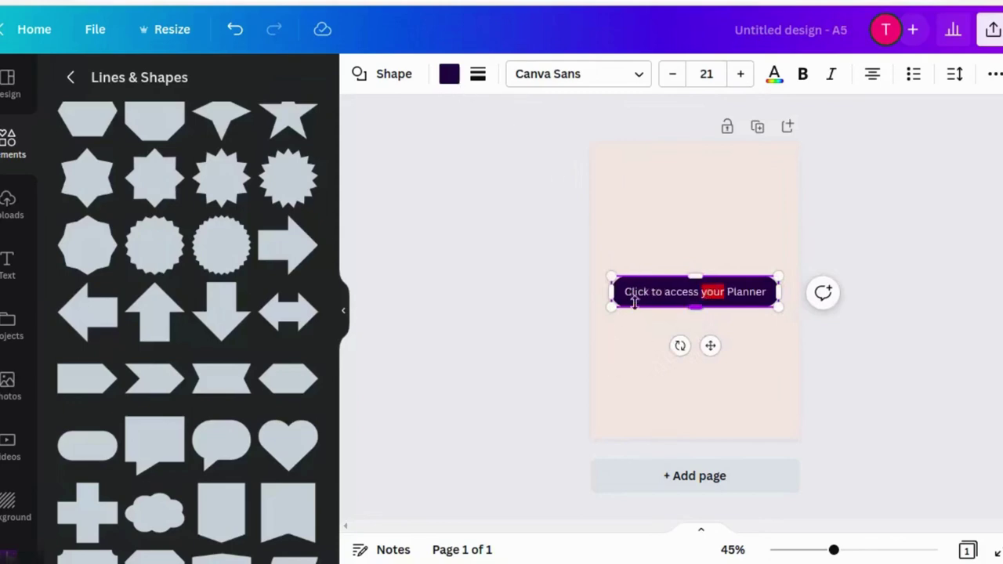
{"action": "left_click", "coordinate": [659, 325]}
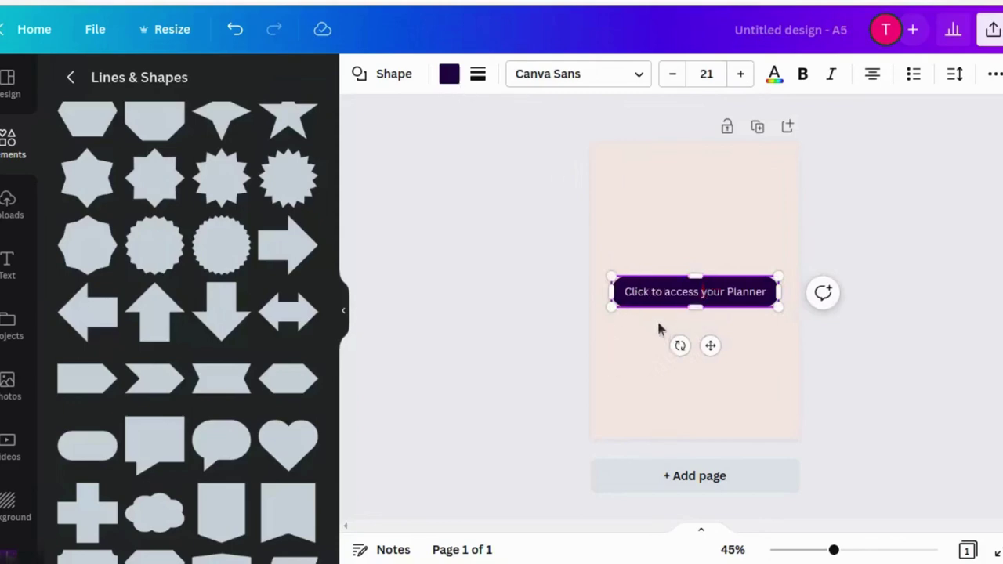
- Recolour the button shape with magenta #904073 from the Calm palette and set its label font to Anton
{"action": "left_click", "coordinate": [619, 297]}
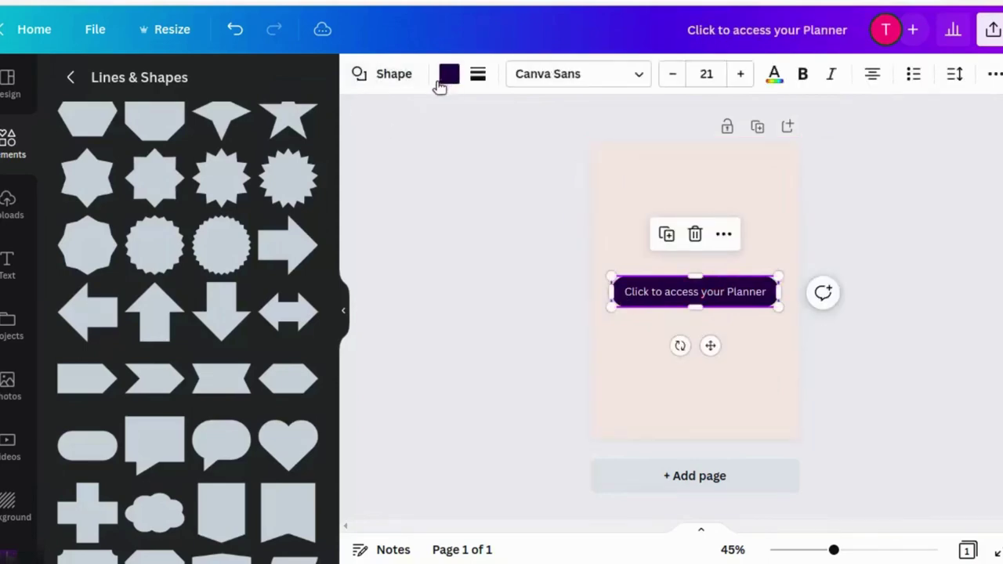
{"action": "left_click", "coordinate": [443, 77]}
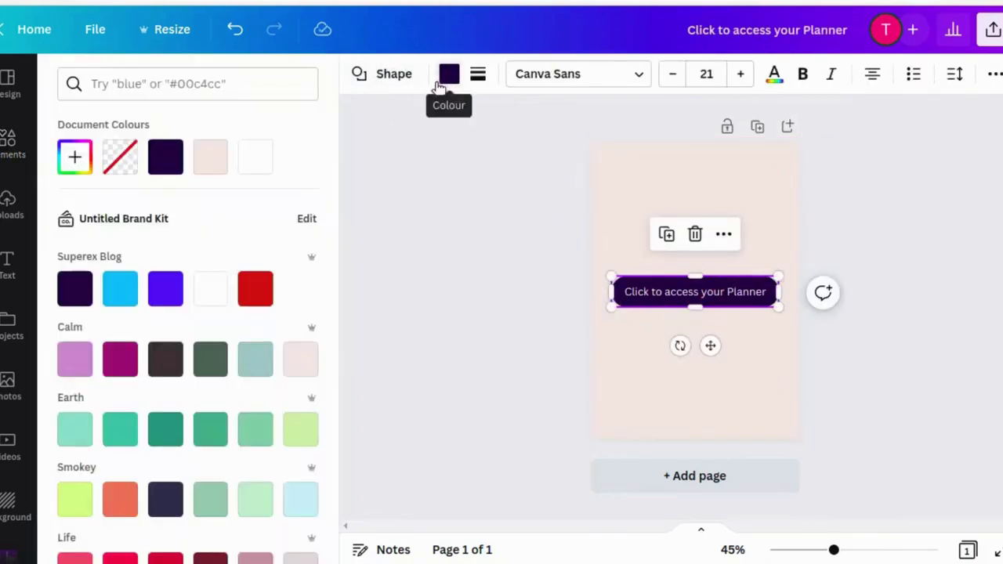
{"action": "left_click", "coordinate": [129, 362]}
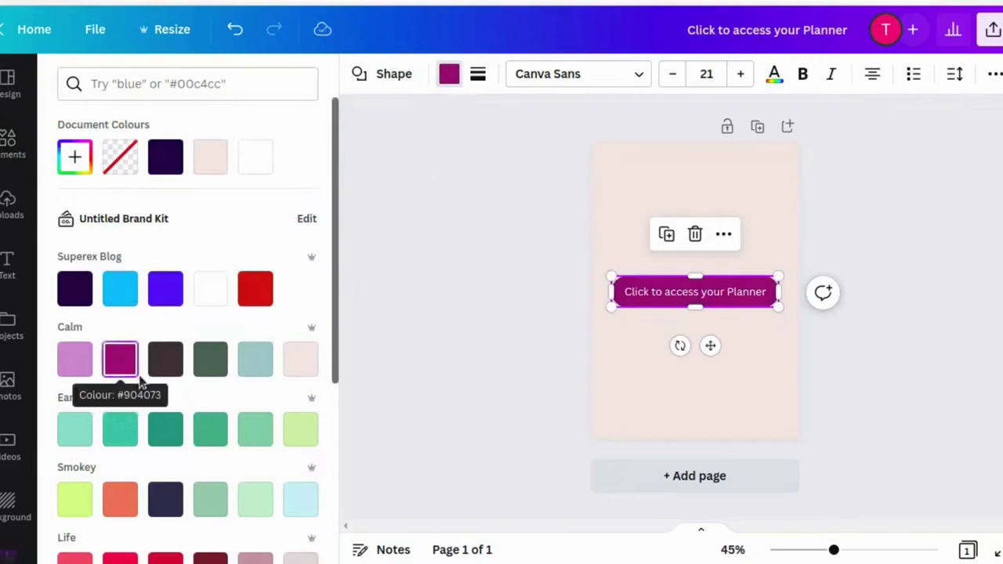
{"action": "double_click", "coordinate": [675, 291]}
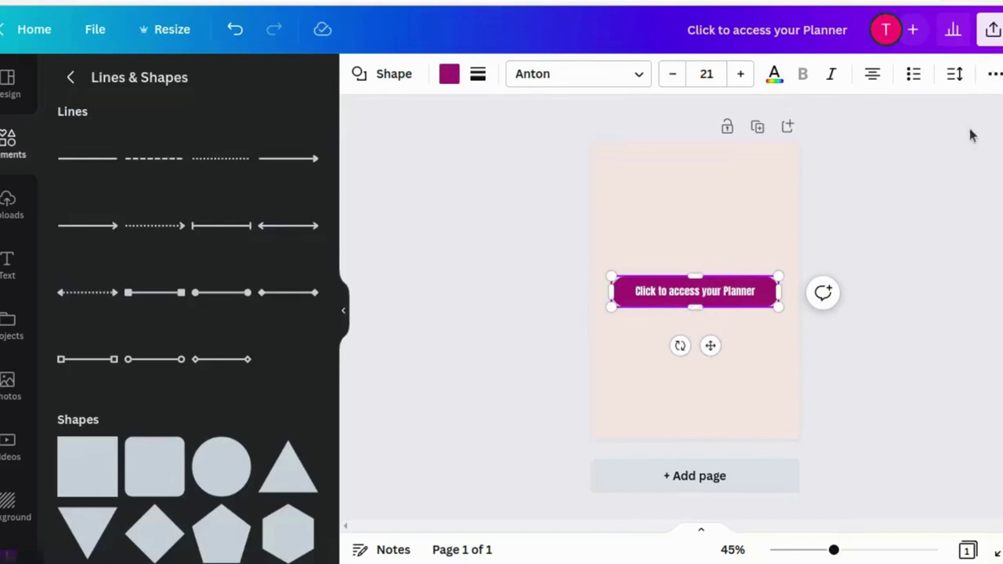
- Link the button text to the planner's template by pasting the copied template link
{"action": "left_click", "coordinate": [992, 78]}
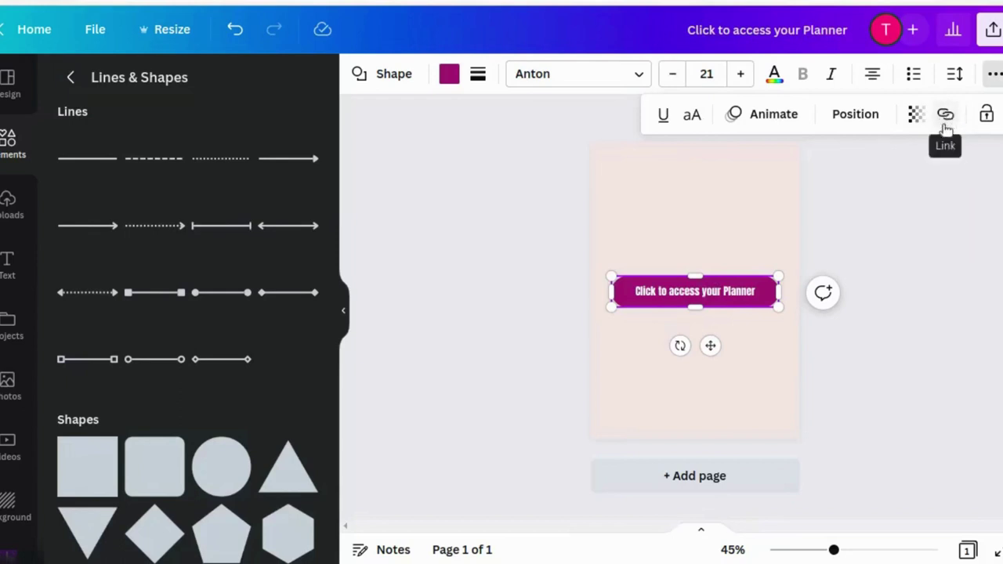
{"action": "left_click", "coordinate": [945, 116]}
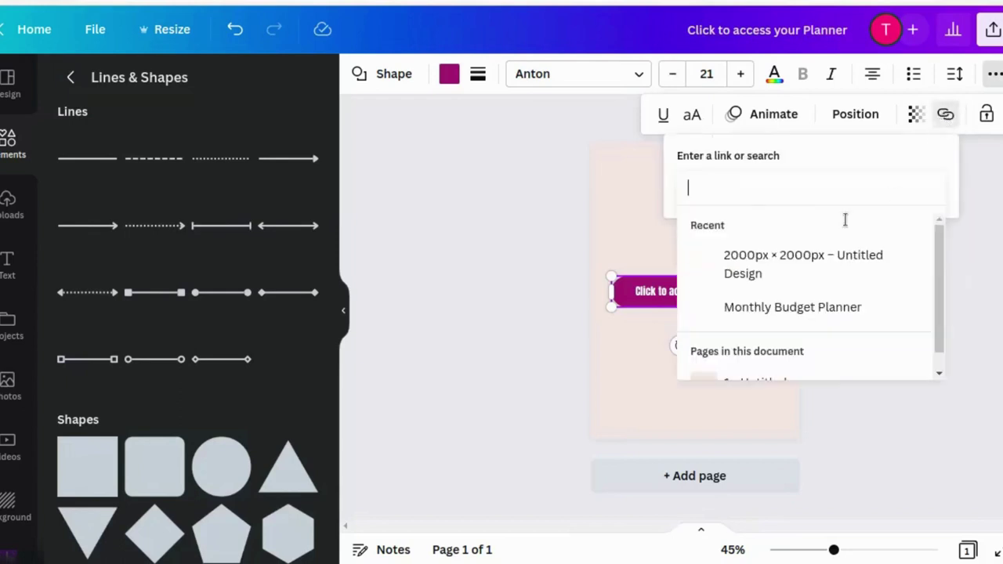
{"action": "right_click", "coordinate": [691, 188]}
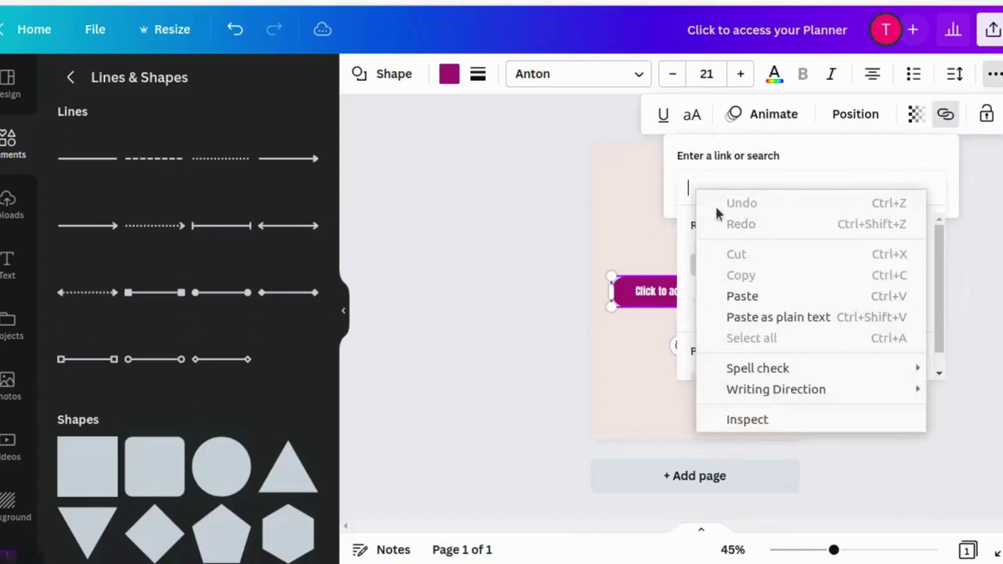
{"action": "left_click", "coordinate": [744, 295]}
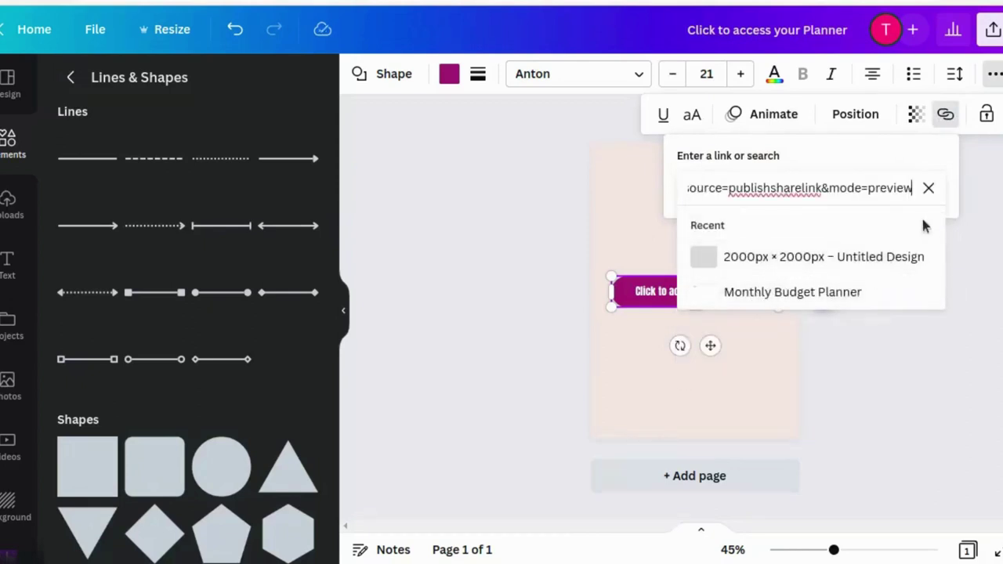
{"action": "key", "text": "Return"}
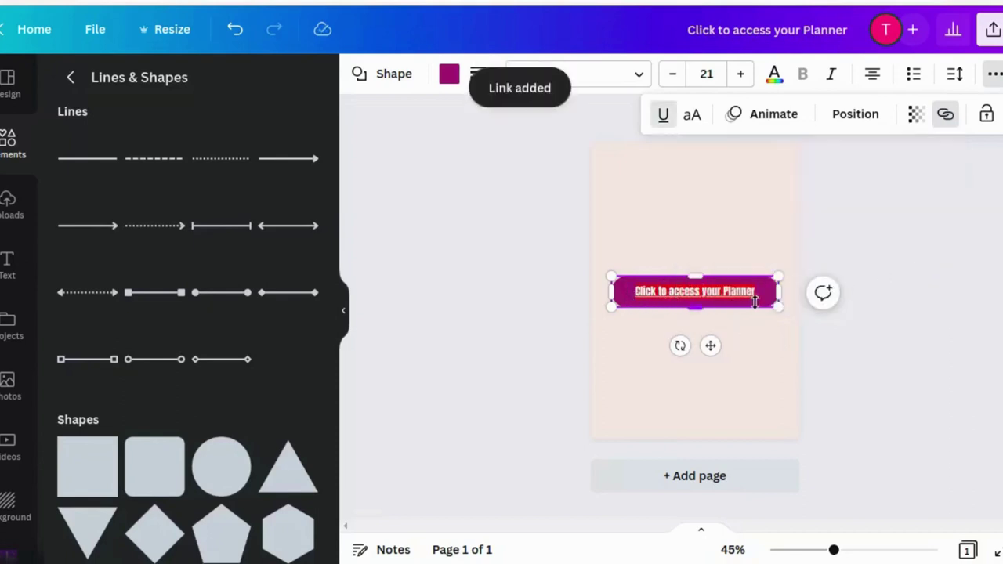
{"action": "left_click", "coordinate": [742, 250]}
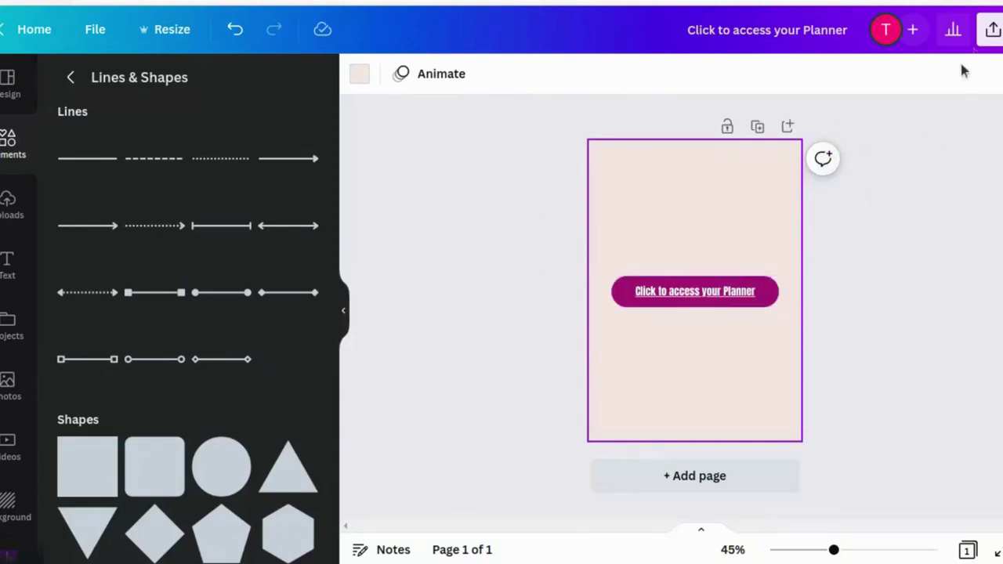
- Download the access page design as a PDF Standard file
{"action": "left_click", "coordinate": [991, 32]}
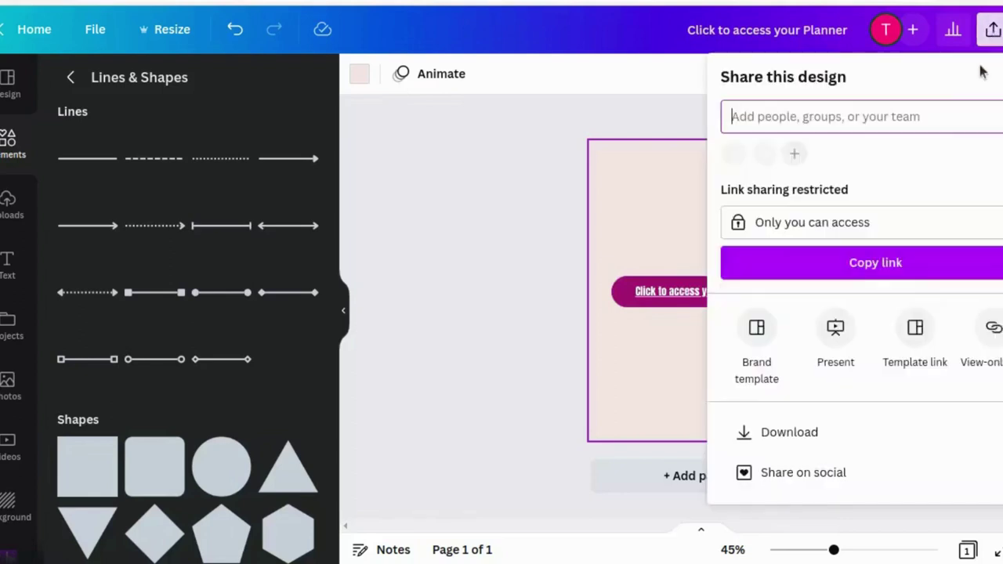
{"action": "left_click", "coordinate": [868, 435]}
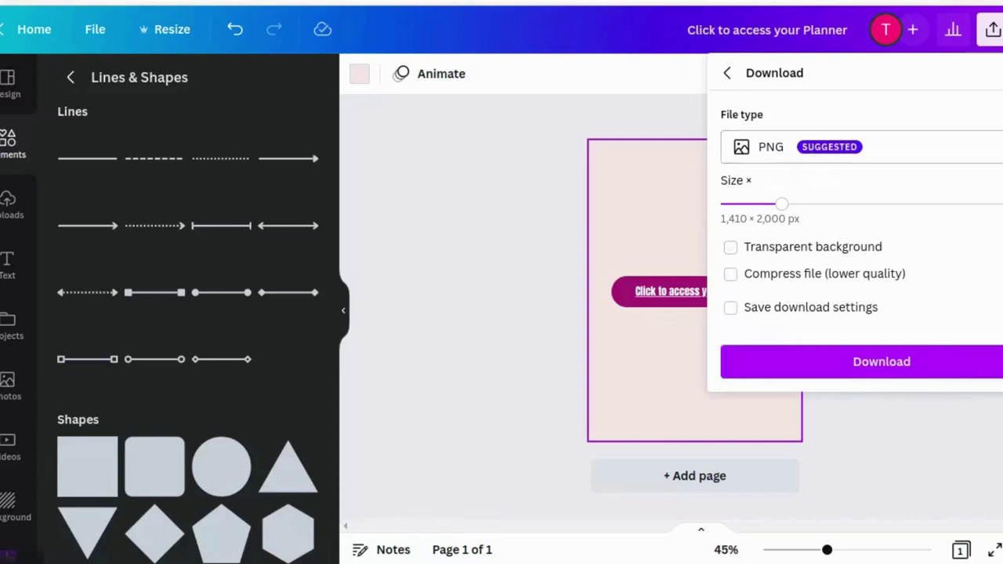
{"action": "left_click", "coordinate": [940, 146]}
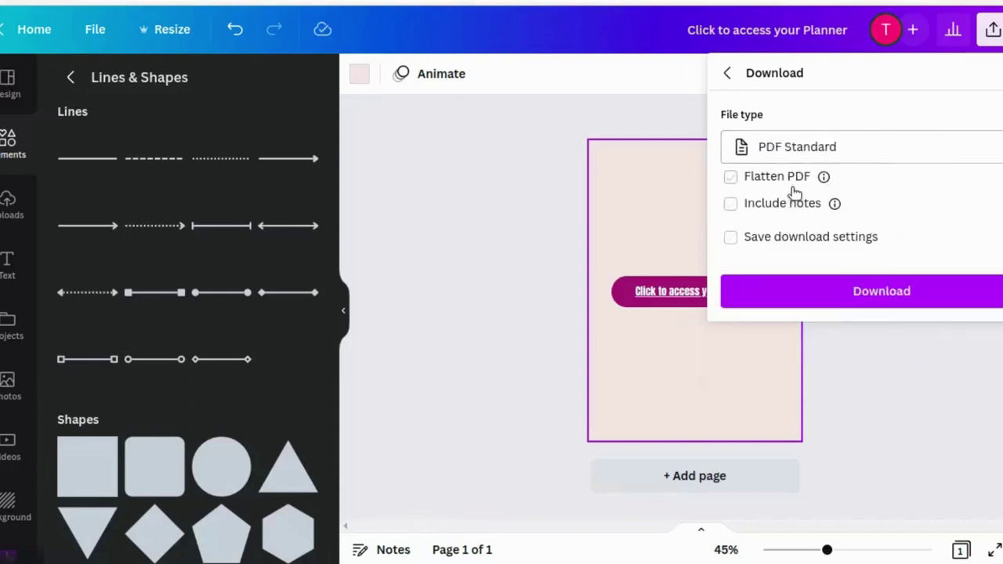
{"action": "left_click", "coordinate": [886, 291]}
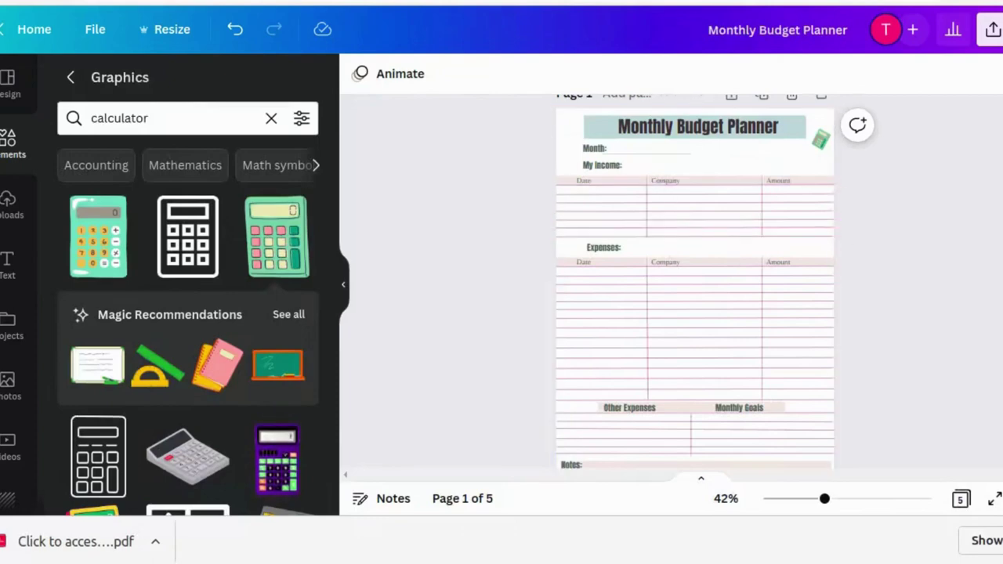
- Look over the budget planner listings on Etsy, then return to Canva and start a custom-size 2000 × 2000 px design
{"action": "left_click", "coordinate": [705, 1]}
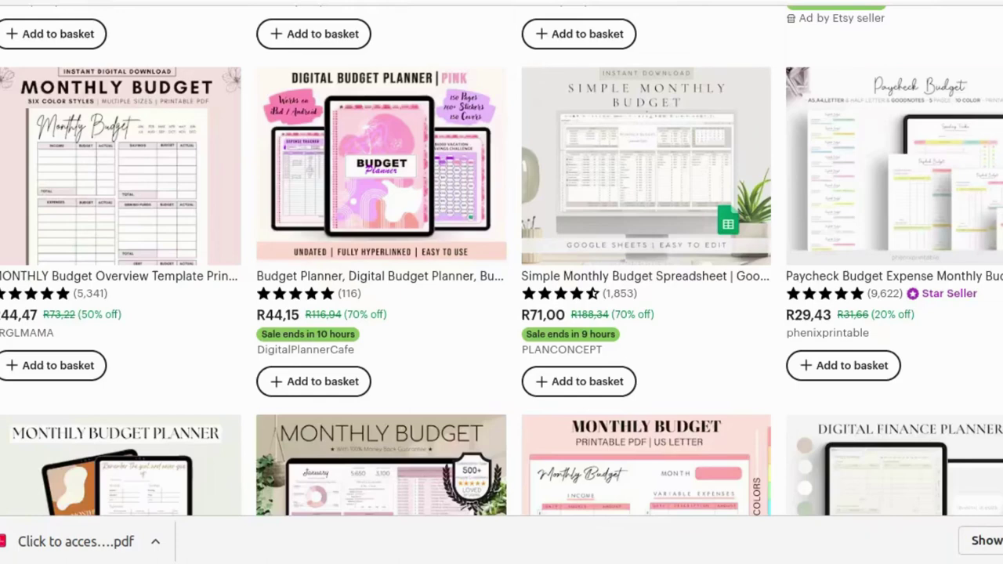
{"action": "scroll", "coordinate": [531, 340], "scroll_direction": "down", "scroll_amount": 3}
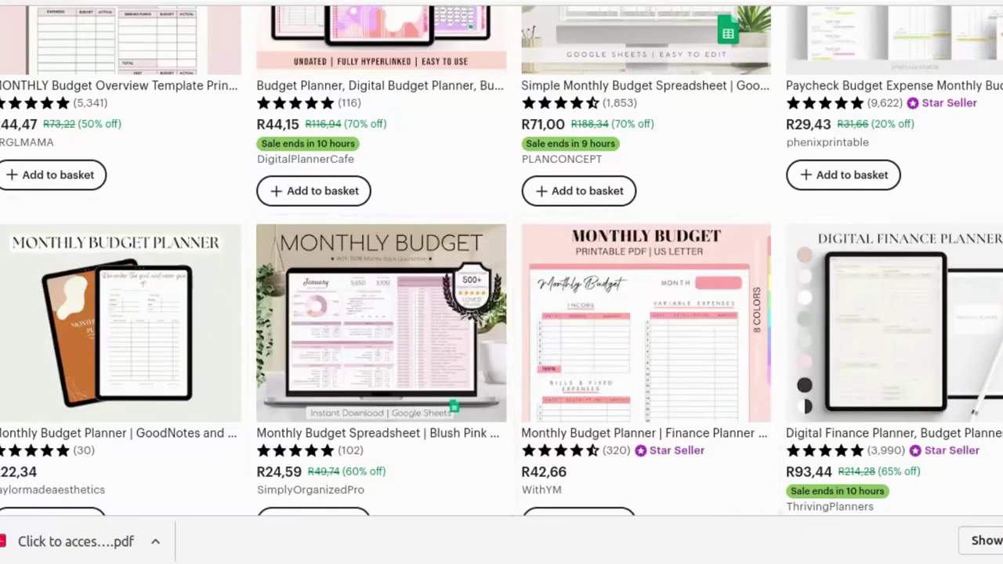
{"action": "left_click", "coordinate": [221, 3]}
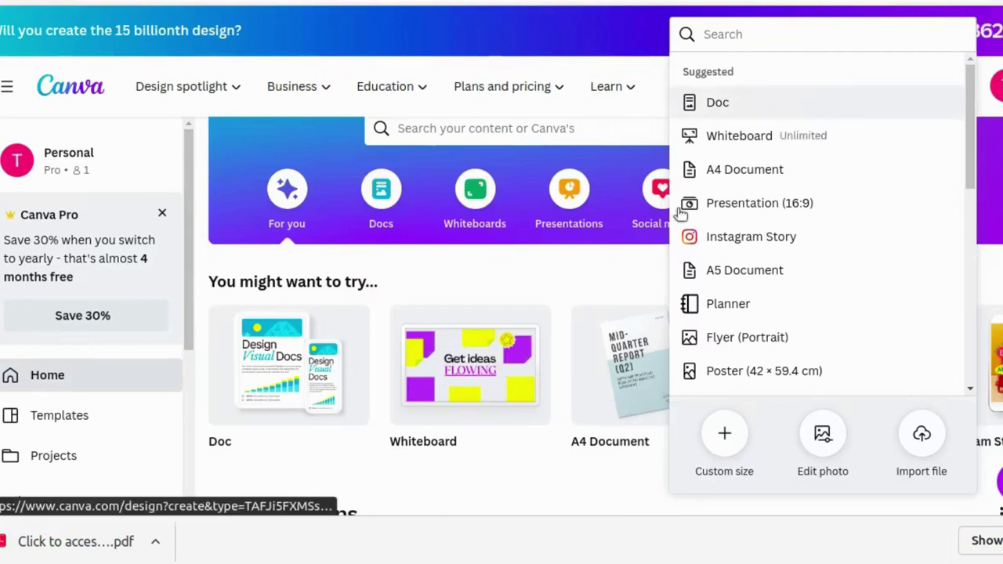
{"action": "left_click", "coordinate": [723, 434]}
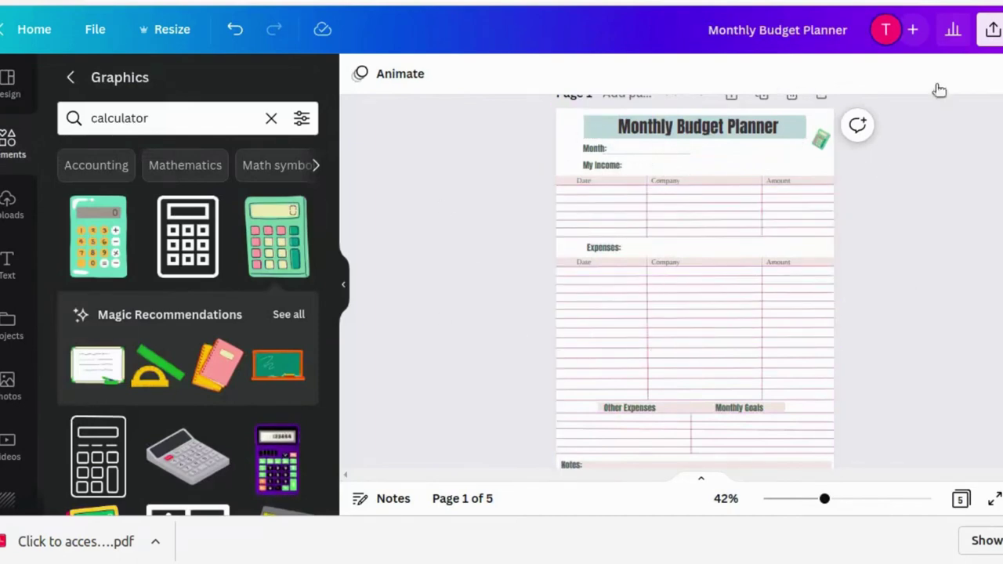
- Download only page 1 of the Monthly Budget Planner design as a PNG
{"action": "left_click", "coordinate": [992, 29]}
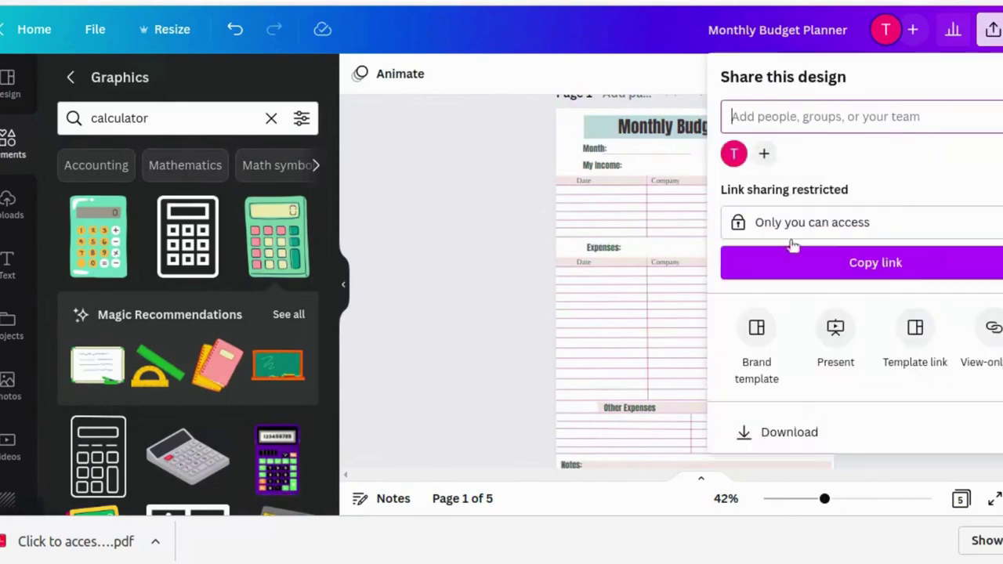
{"action": "left_click", "coordinate": [915, 415]}
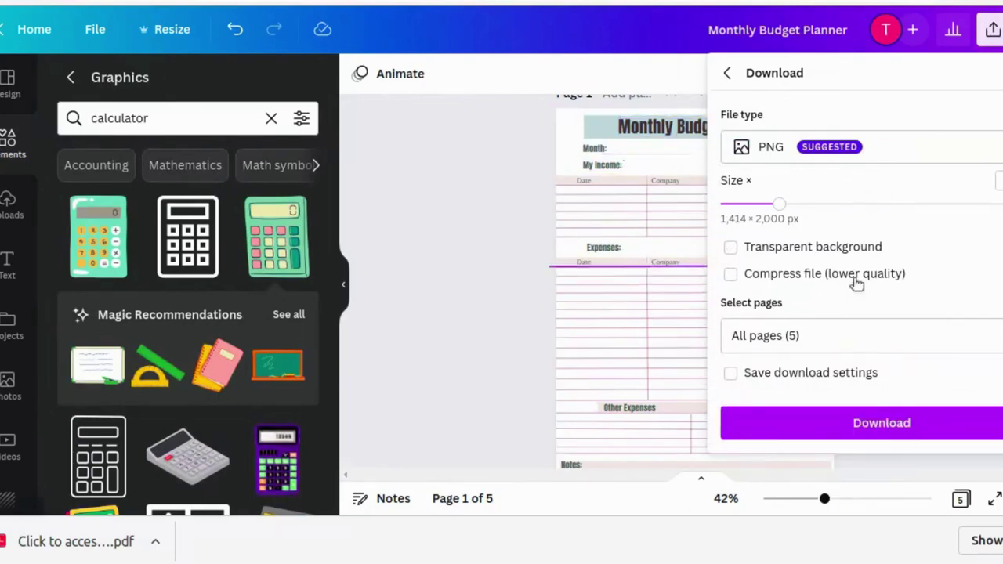
{"action": "left_click", "coordinate": [987, 340]}
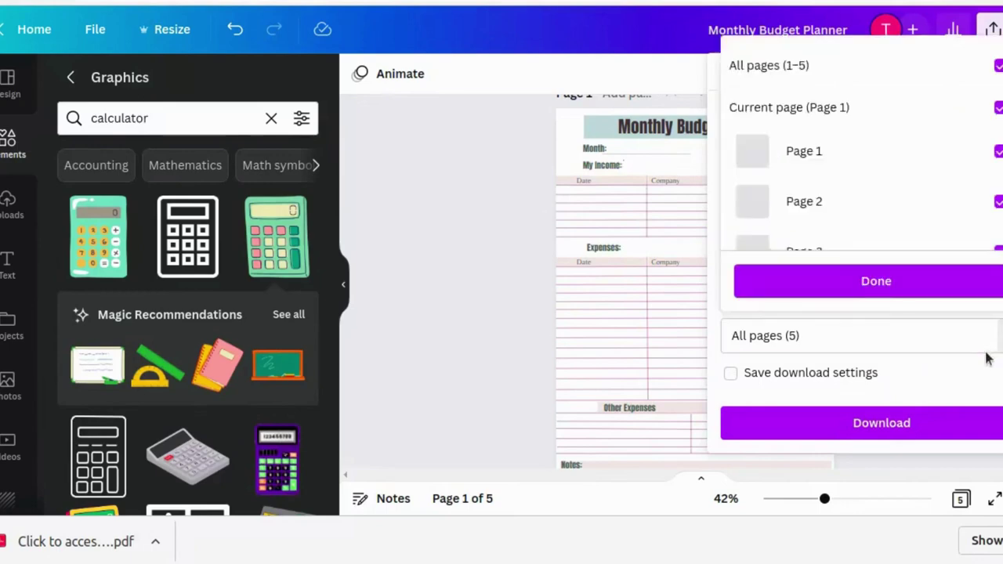
{"action": "left_click", "coordinate": [998, 65]}
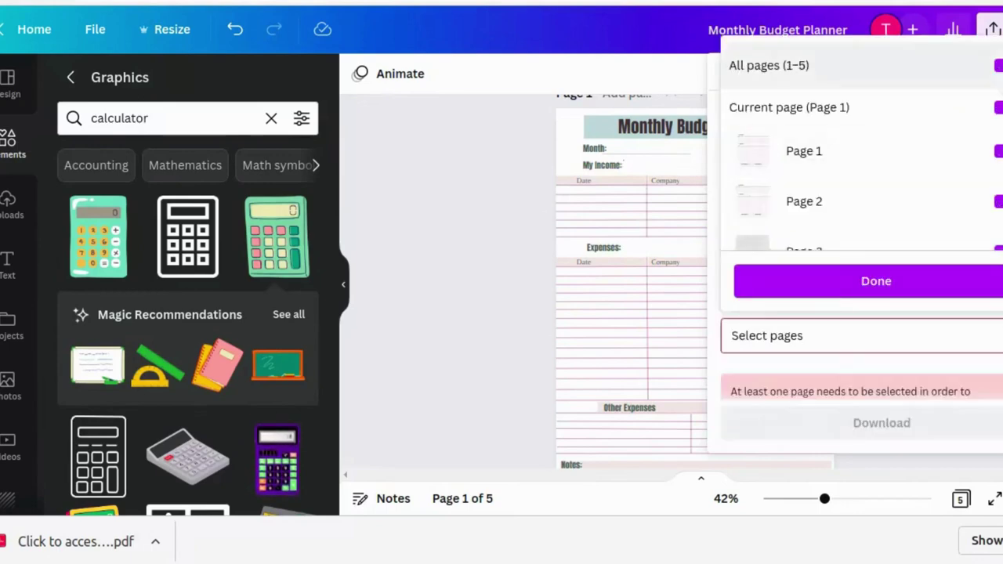
{"action": "left_click", "coordinate": [999, 108]}
{"action": "left_click", "coordinate": [855, 81]}
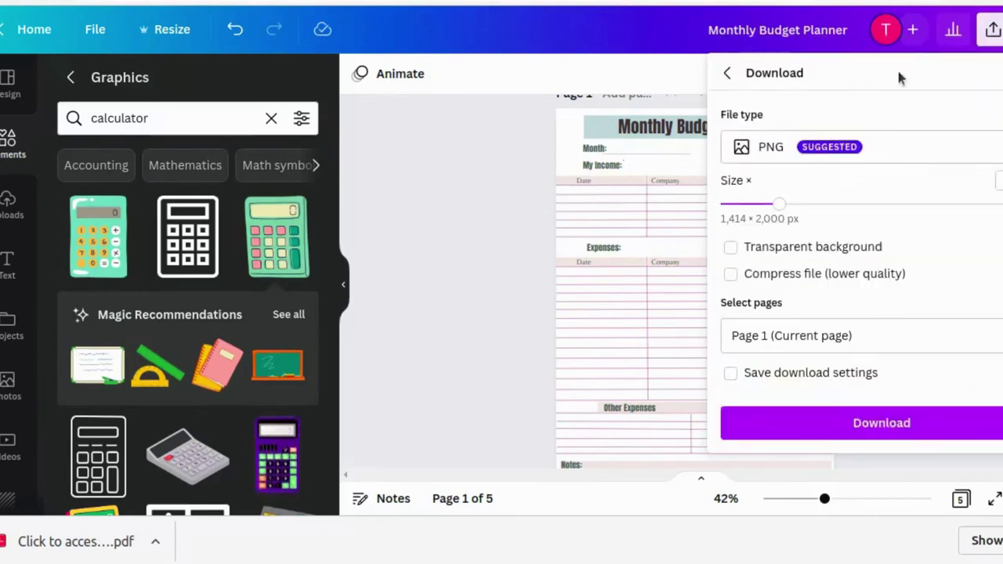
{"action": "left_click", "coordinate": [899, 420]}
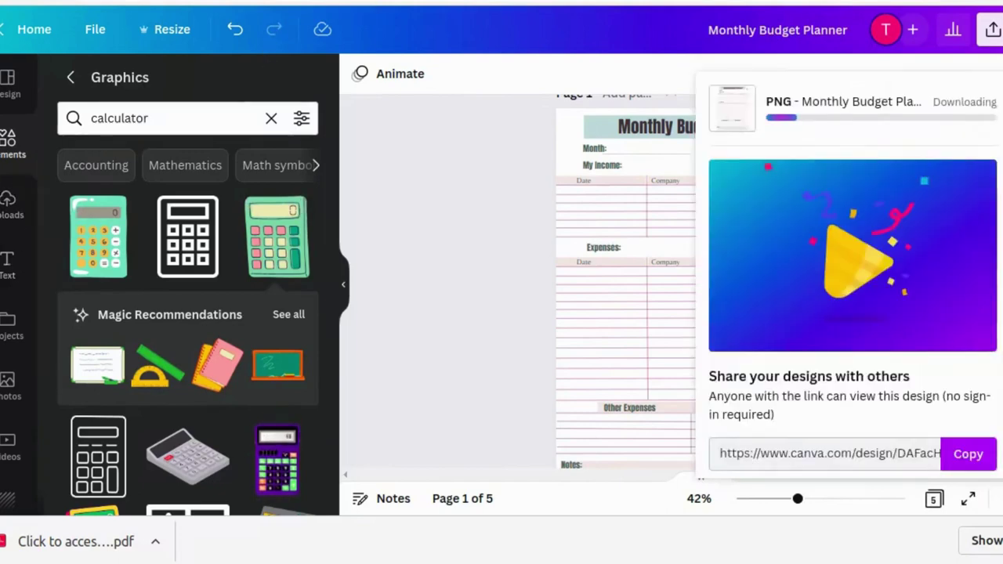
- Place the planner image on the 2000 × 2000 px page and browse its image editing effects
{"action": "left_click", "coordinate": [344, 0]}
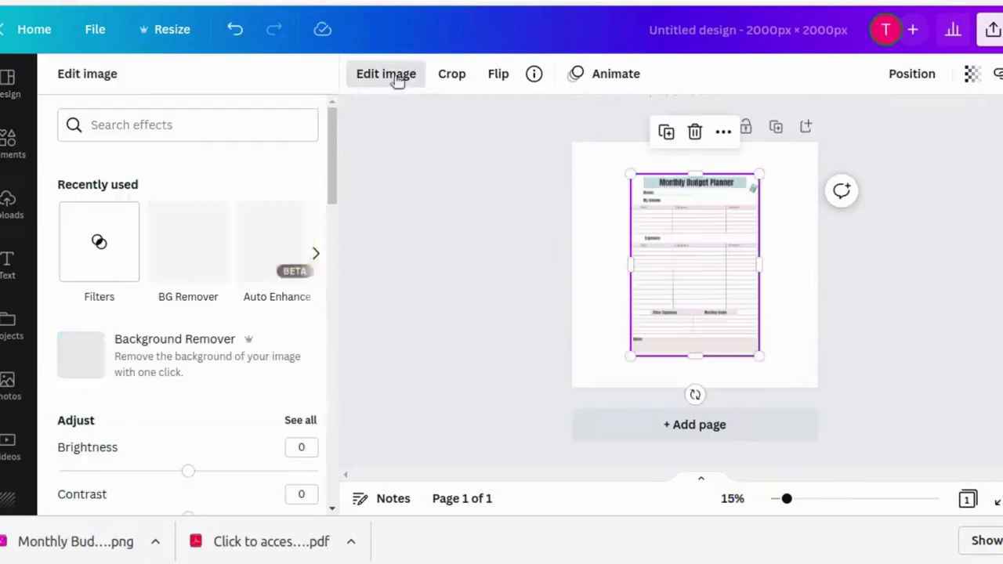
{"action": "scroll", "coordinate": [311, 425], "scroll_direction": "down", "scroll_amount": 5}
{"action": "left_click", "coordinate": [298, 446]}
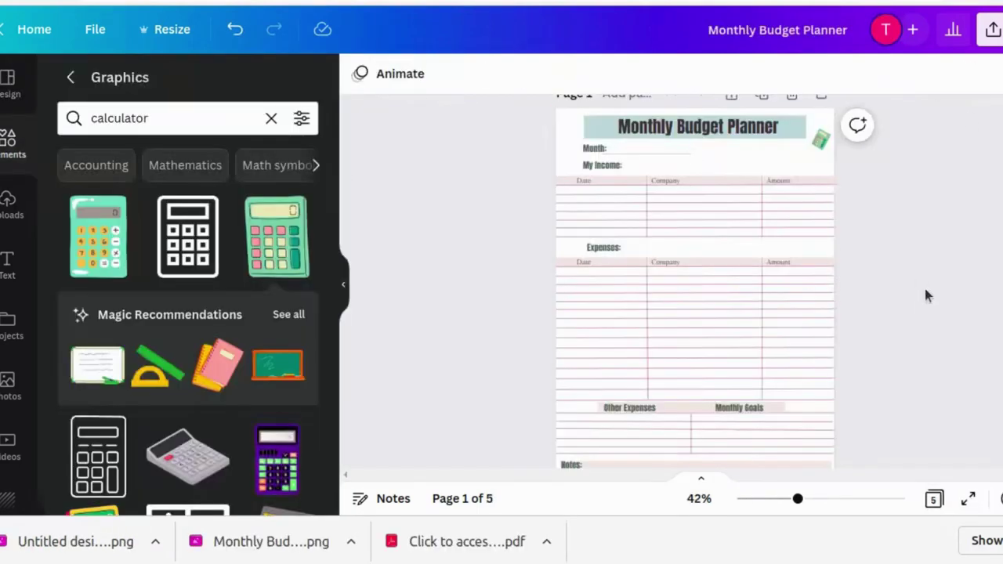
- Review the colour variation pages of the planner and the linked button on the A5 access page
{"action": "scroll", "coordinate": [923, 290], "scroll_direction": "up", "scroll_amount": 1}
{"action": "scroll", "coordinate": [899, 274], "scroll_direction": "down", "scroll_amount": 4}
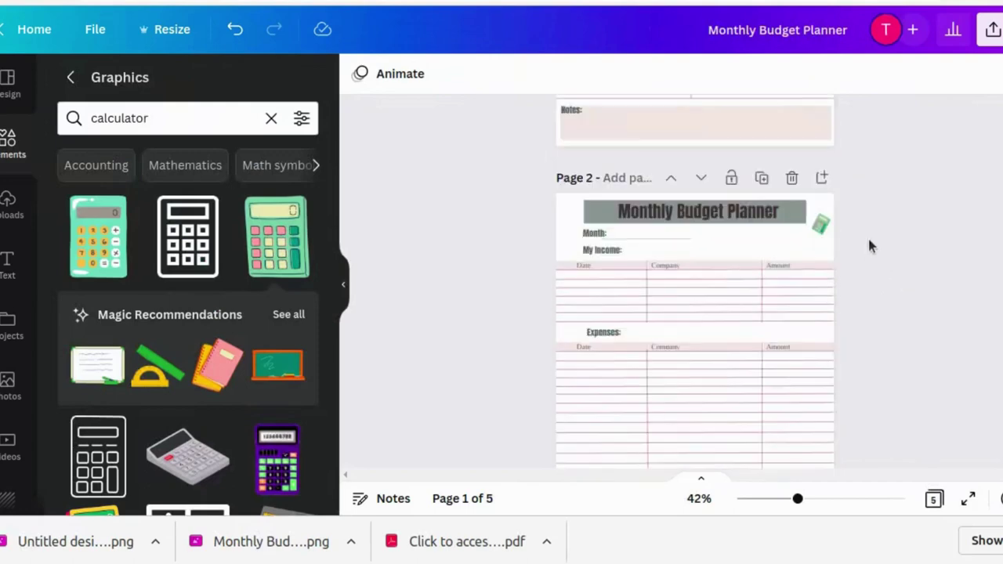
{"action": "scroll", "coordinate": [873, 239], "scroll_direction": "down", "scroll_amount": 3}
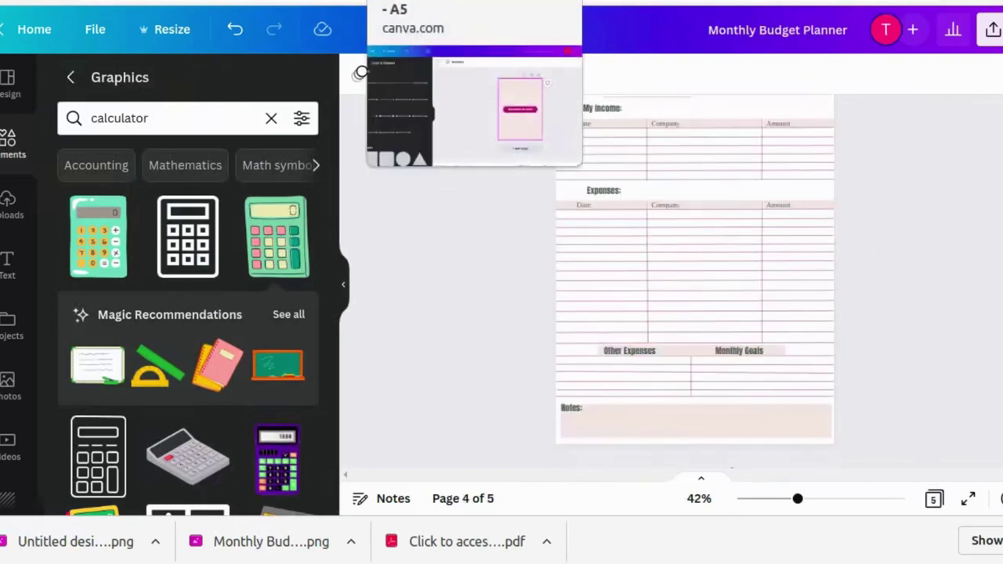
{"action": "left_click", "coordinate": [470, 0]}
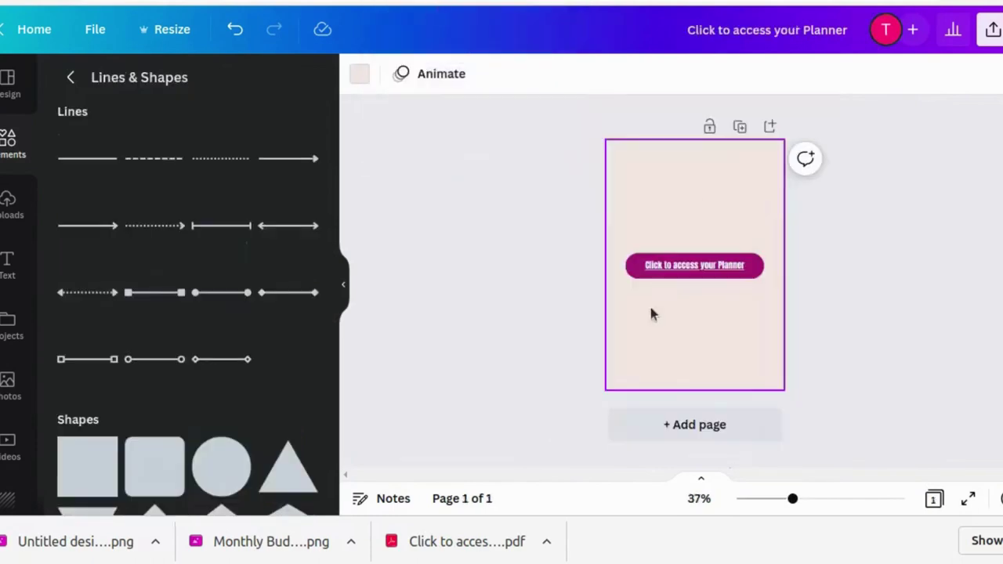
{"action": "left_click", "coordinate": [677, 264]}
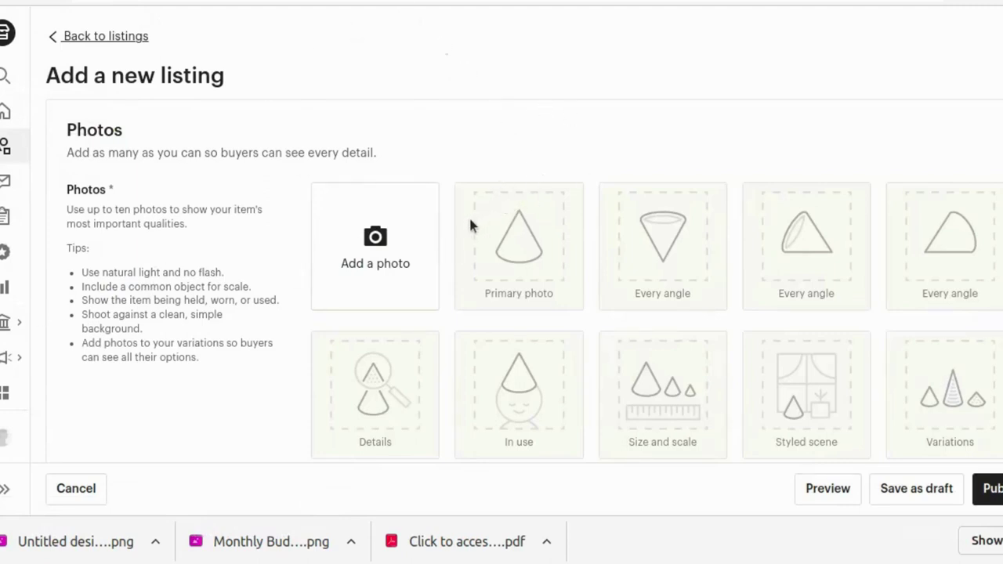
- Switch to the new Etsy listing form, upload a first product photo and go to the title under Listing Details
{"action": "left_click", "coordinate": [376, 239]}
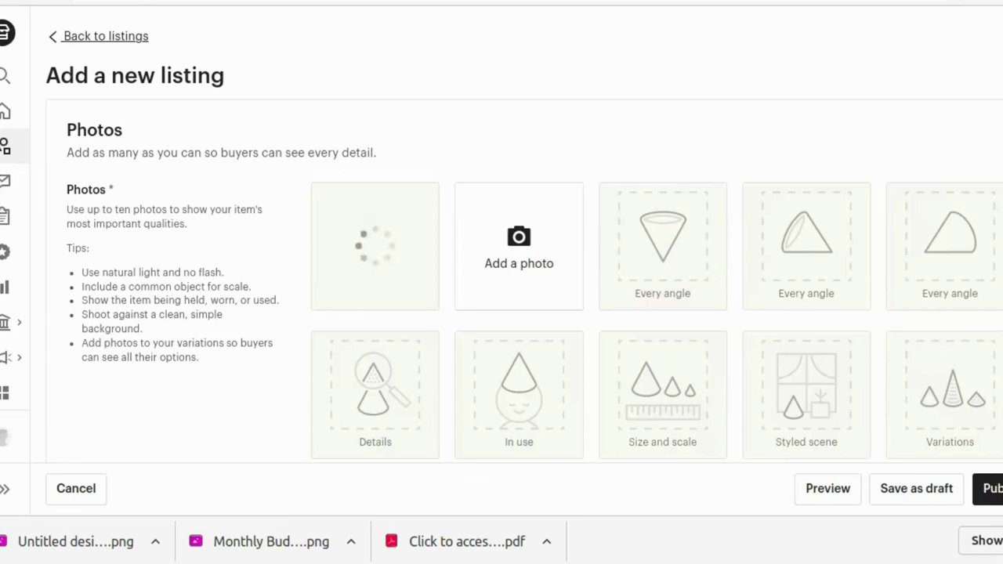
{"action": "scroll", "coordinate": [502, 235], "scroll_direction": "down", "scroll_amount": 8}
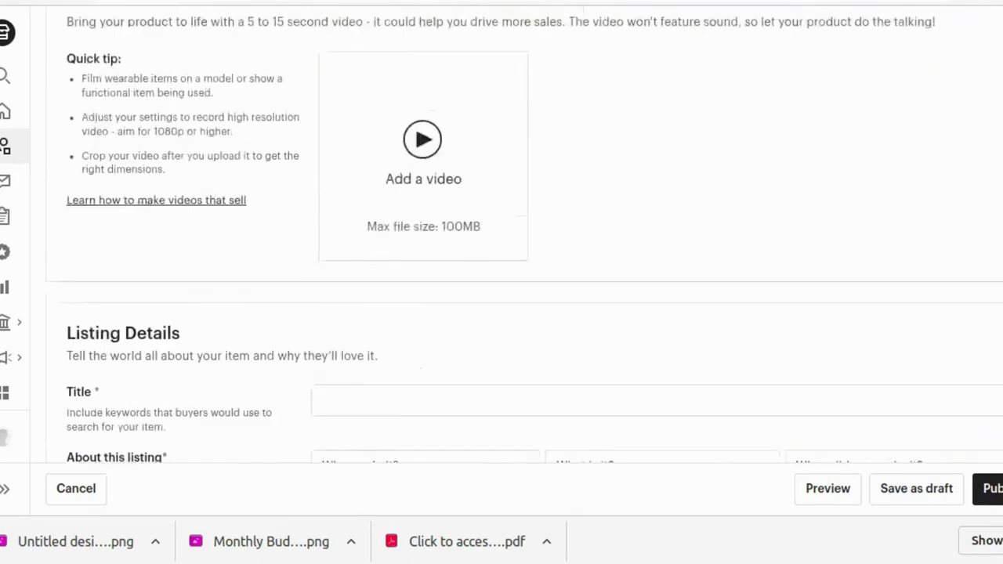
{"action": "scroll", "coordinate": [674, 121], "scroll_direction": "down", "scroll_amount": 1}
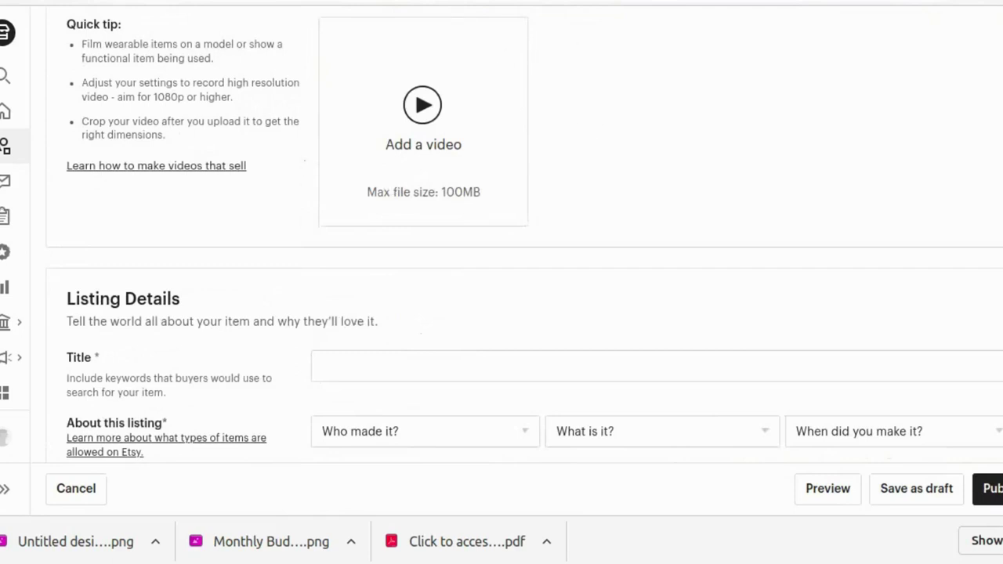
{"action": "scroll", "coordinate": [501, 235], "scroll_direction": "down", "scroll_amount": 4}
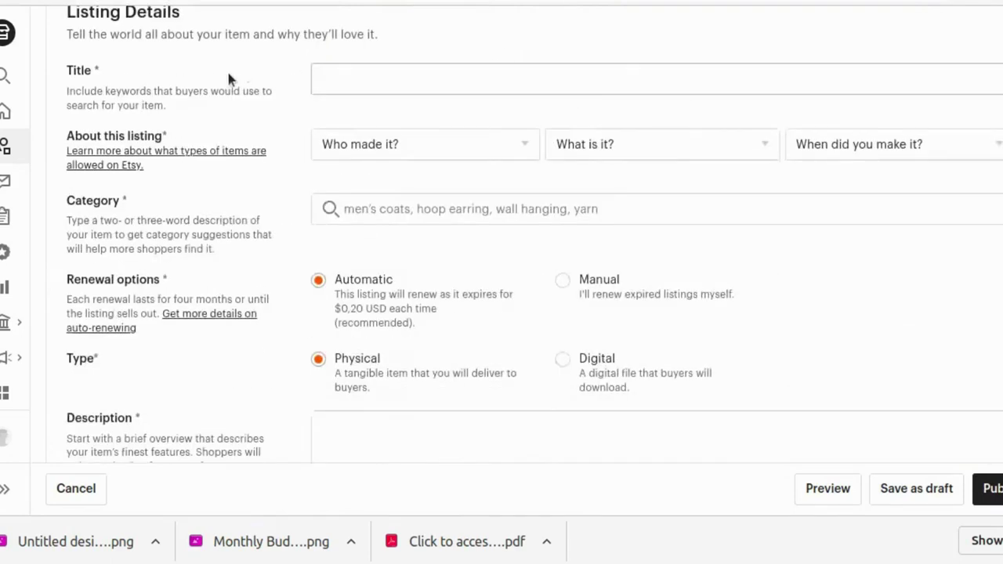
{"action": "left_click", "coordinate": [398, 65]}
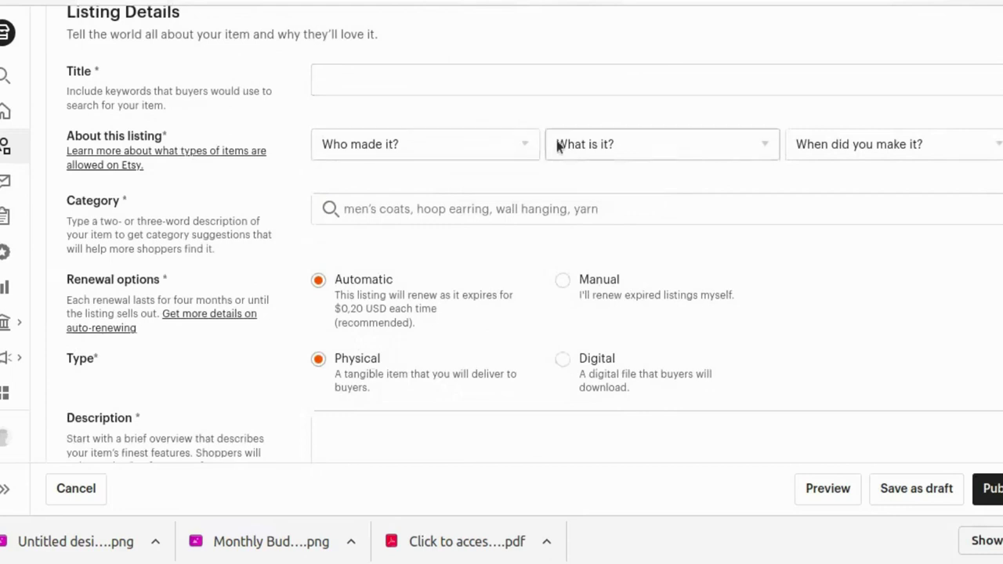
- Check the available choices for what the item is and when it was made under About this listing
{"action": "left_click", "coordinate": [761, 144]}
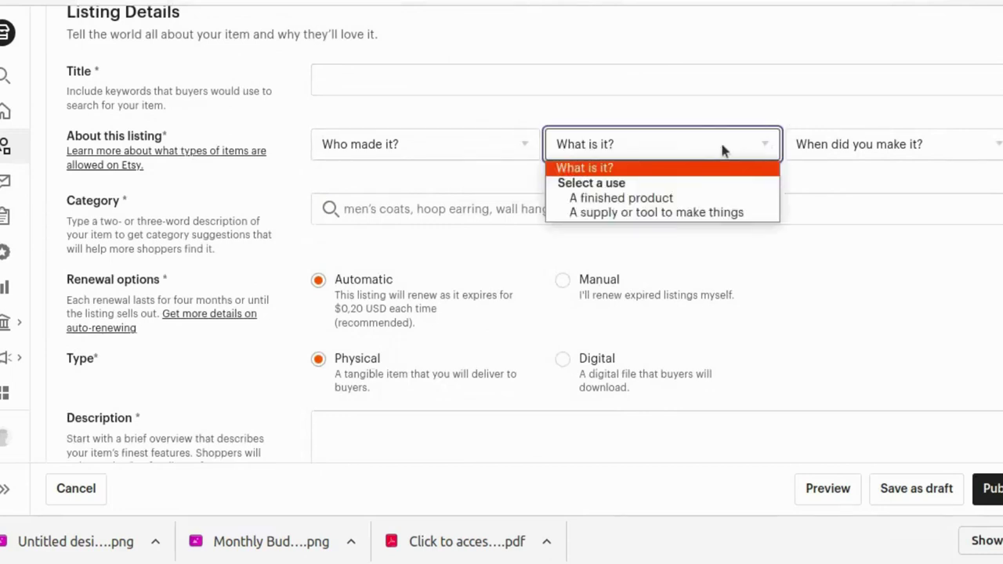
{"action": "left_click", "coordinate": [993, 149]}
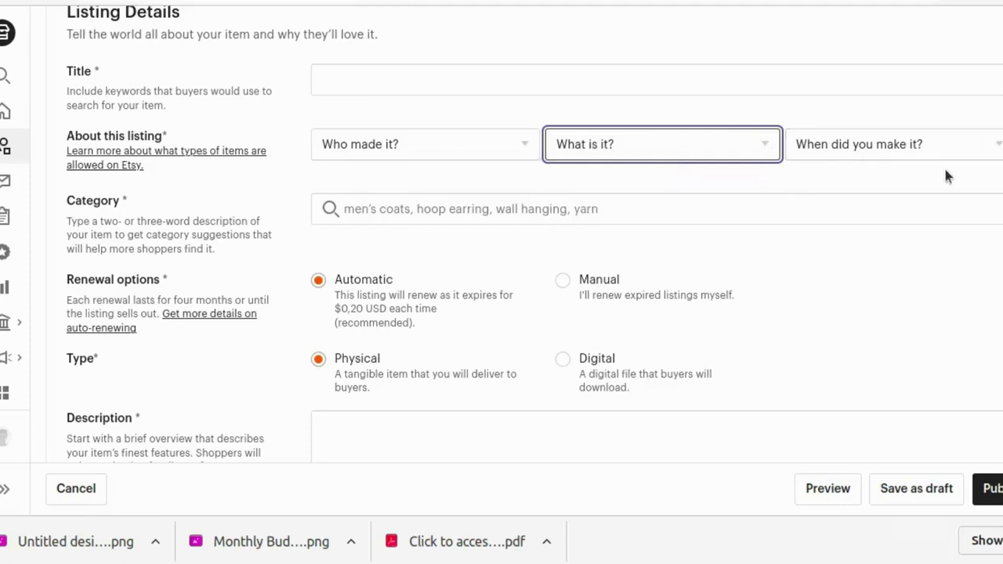
{"action": "left_click", "coordinate": [996, 148]}
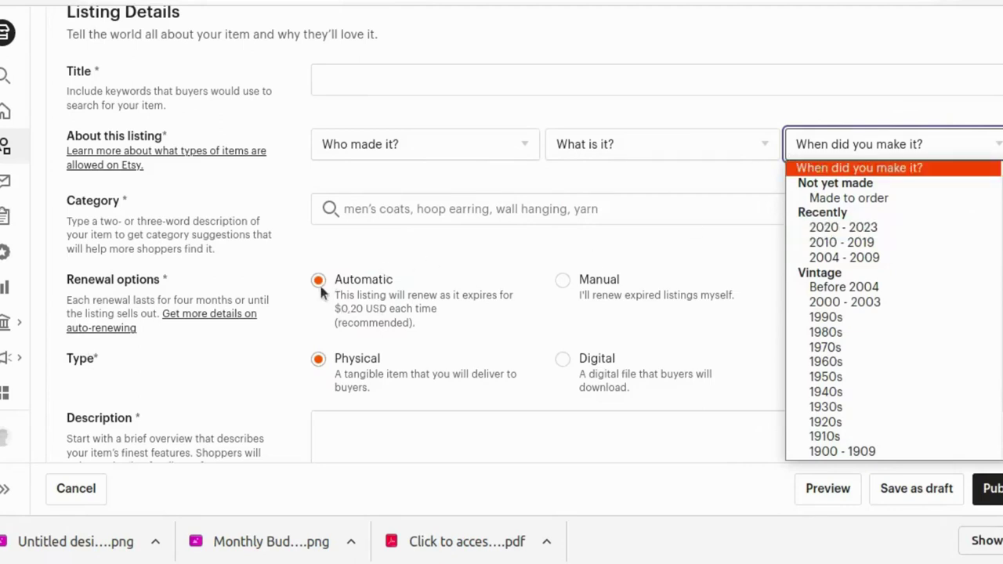
{"action": "left_click", "coordinate": [566, 365]}
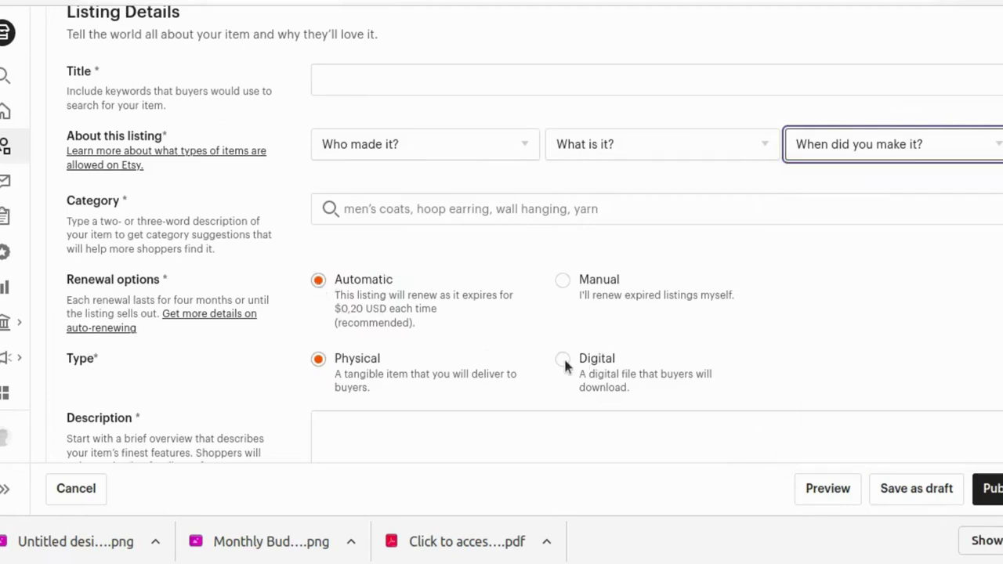
- Review the listing form's description, production partners, tags, materials, pricing, postage and returns policy sections
{"action": "scroll", "coordinate": [502, 235], "scroll_direction": "down", "scroll_amount": 5}
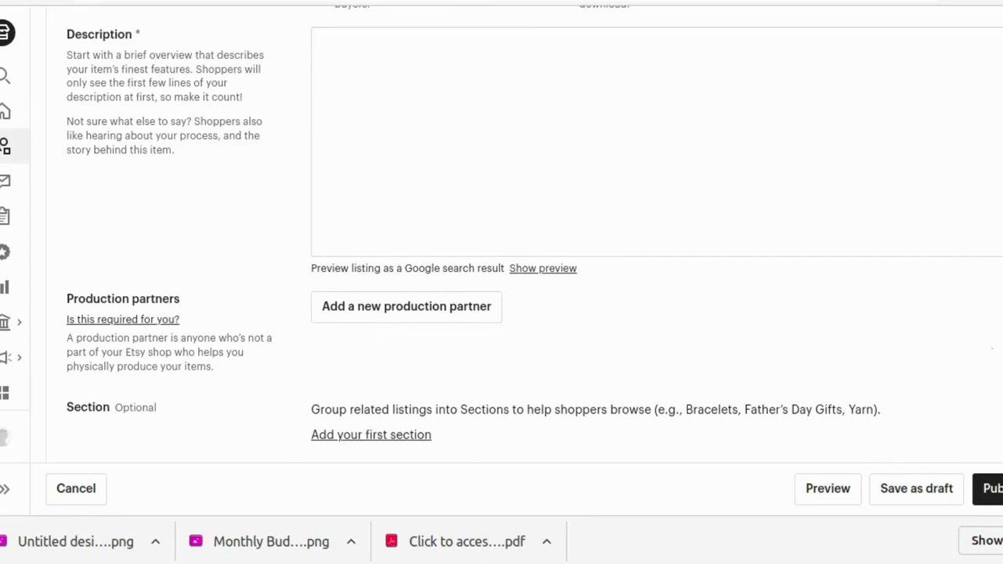
{"action": "scroll", "coordinate": [517, 235], "scroll_direction": "down", "scroll_amount": 4}
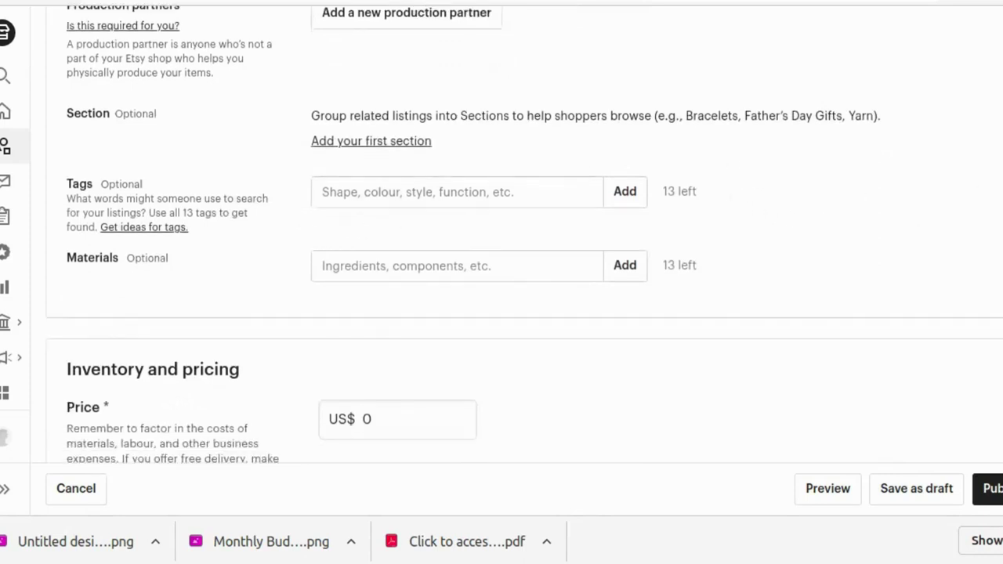
{"action": "scroll", "coordinate": [517, 235], "scroll_direction": "down", "scroll_amount": 15}
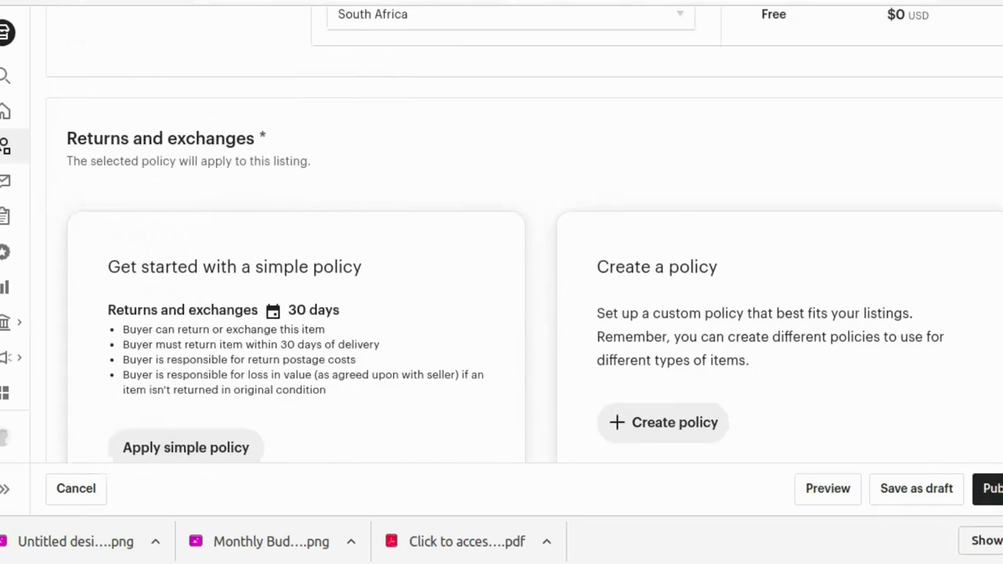
{"action": "scroll", "coordinate": [925, 332], "scroll_direction": "up", "scroll_amount": 4}
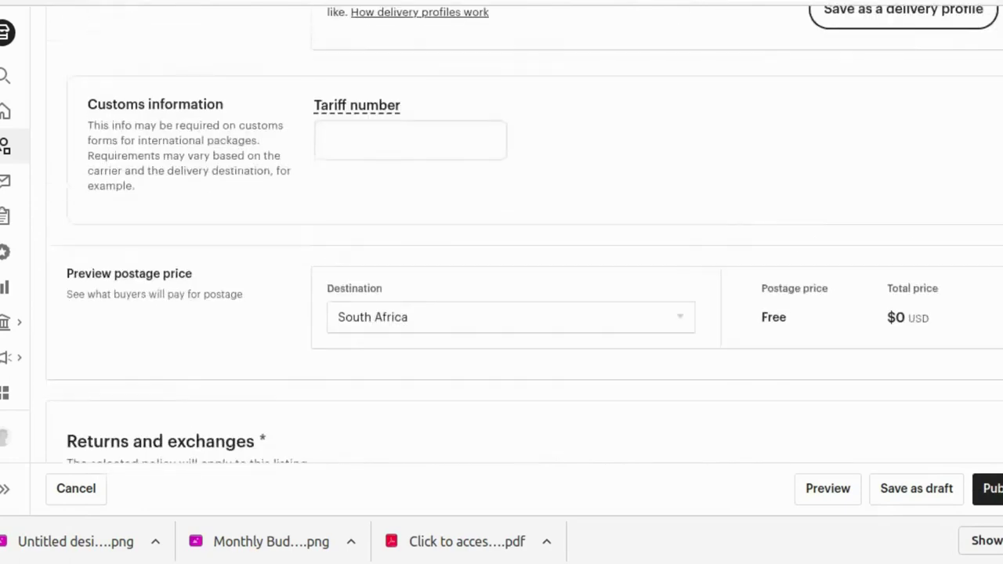
{"action": "scroll", "coordinate": [925, 333], "scroll_direction": "down", "scroll_amount": 6}
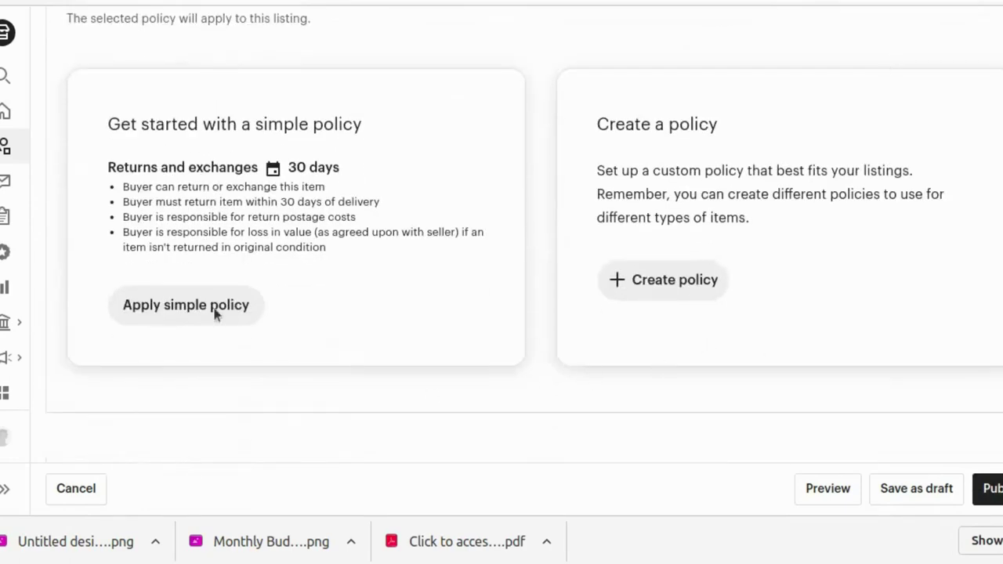